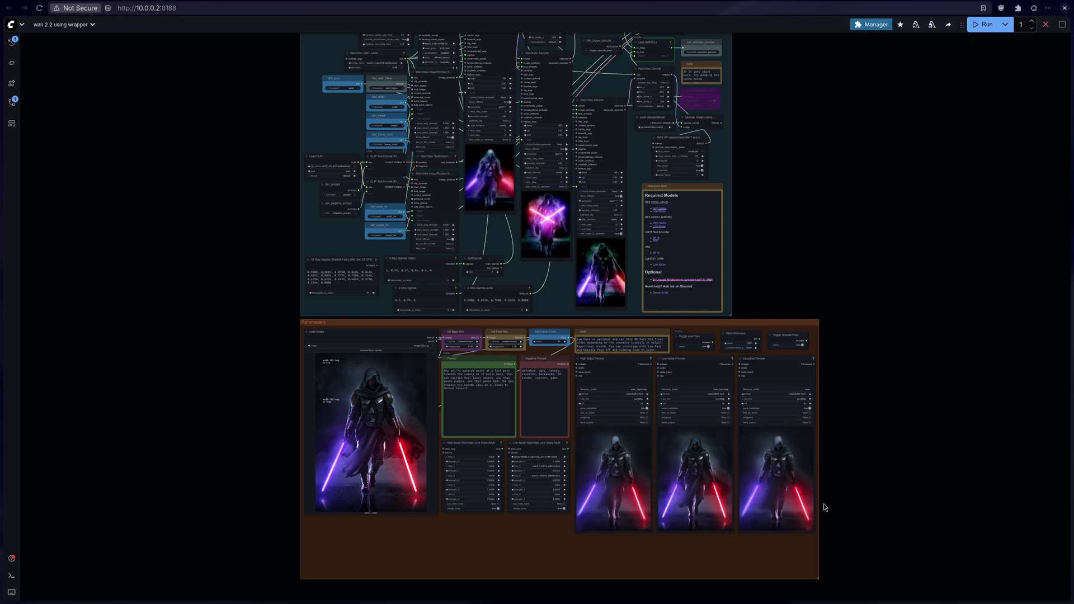
Step: Preview sample1.mp4 and sample2.mp4, ending on sample3.mp4's silver sports car overpass clip
scroll(845, 543, up, 7)
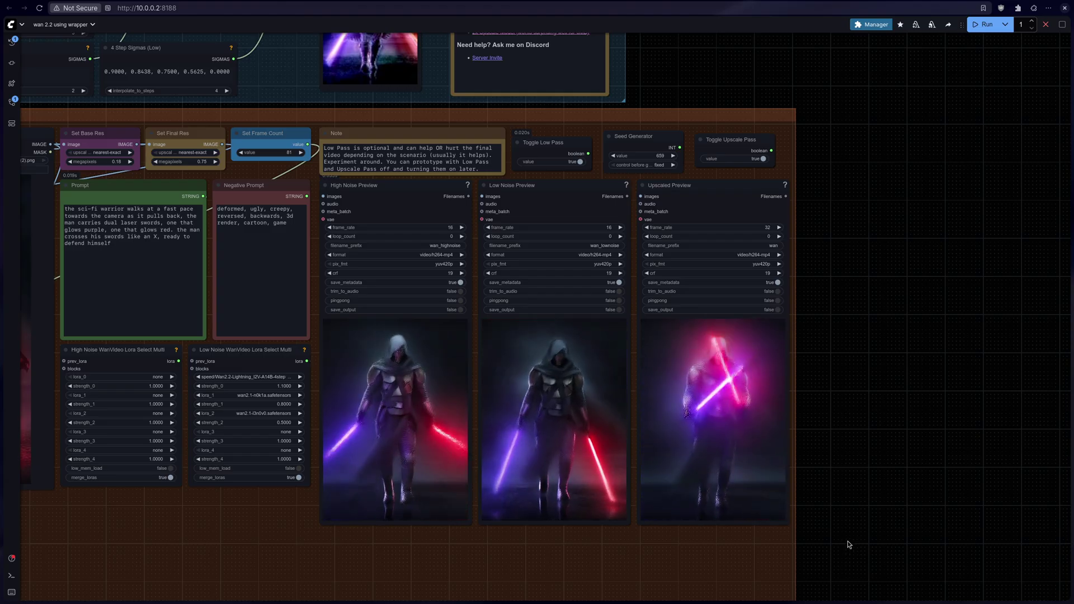
scroll(848, 542, down, 4)
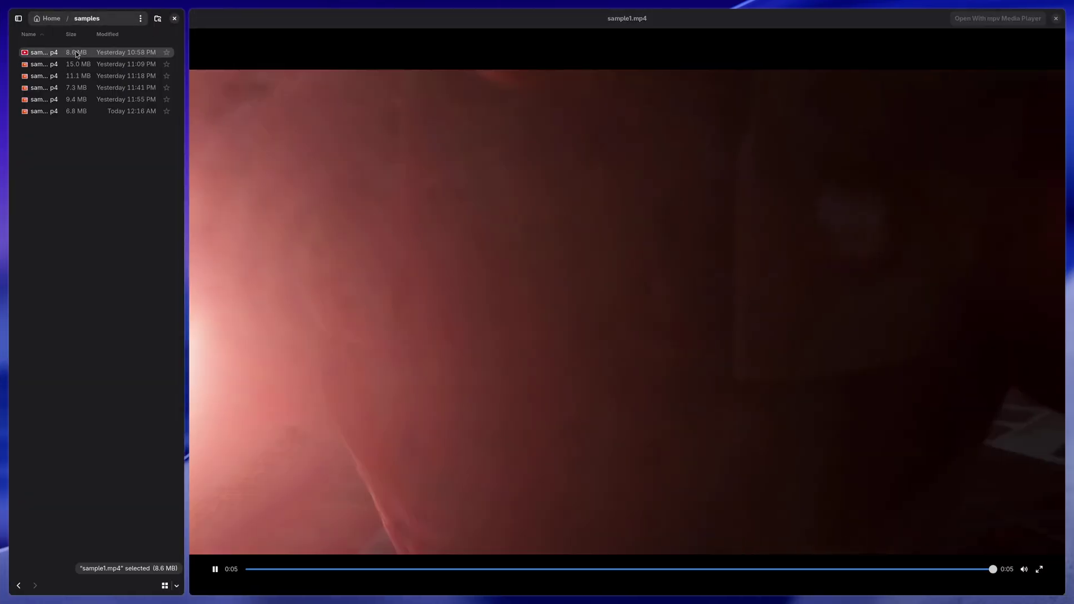
click(77, 54)
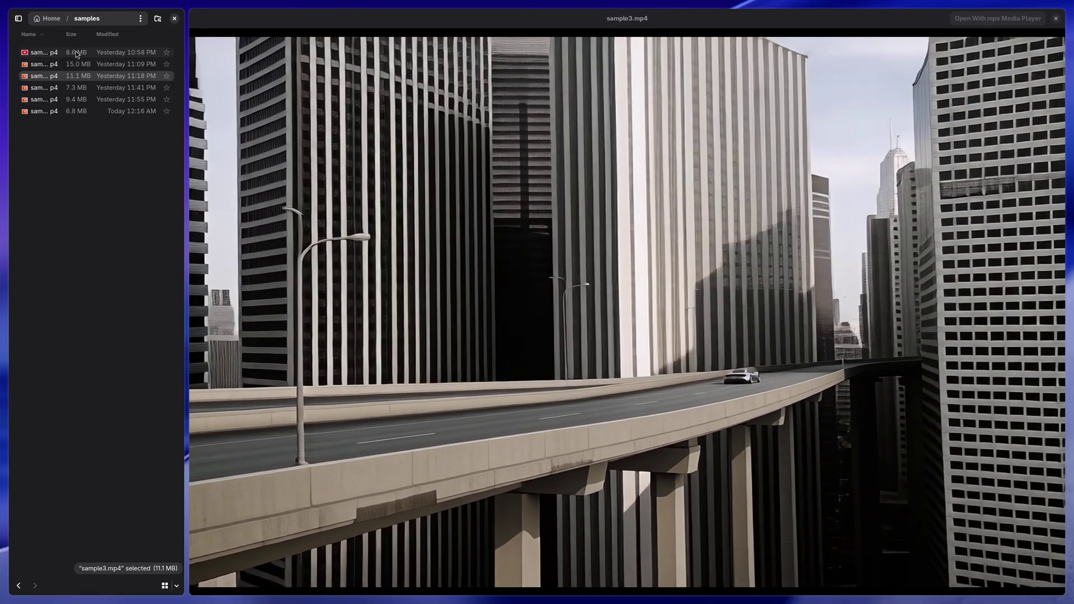
key(Up)
key(Down)
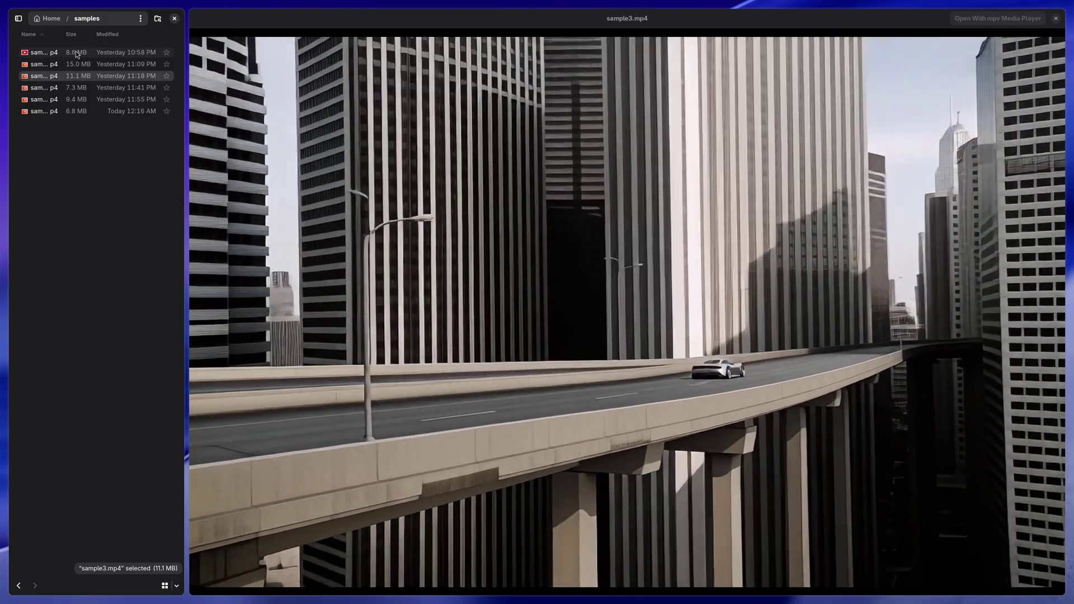
Step: Step through sample4.mp4, sample5.mp4's night cityscape and the last clip in the samples folder
key(Down)
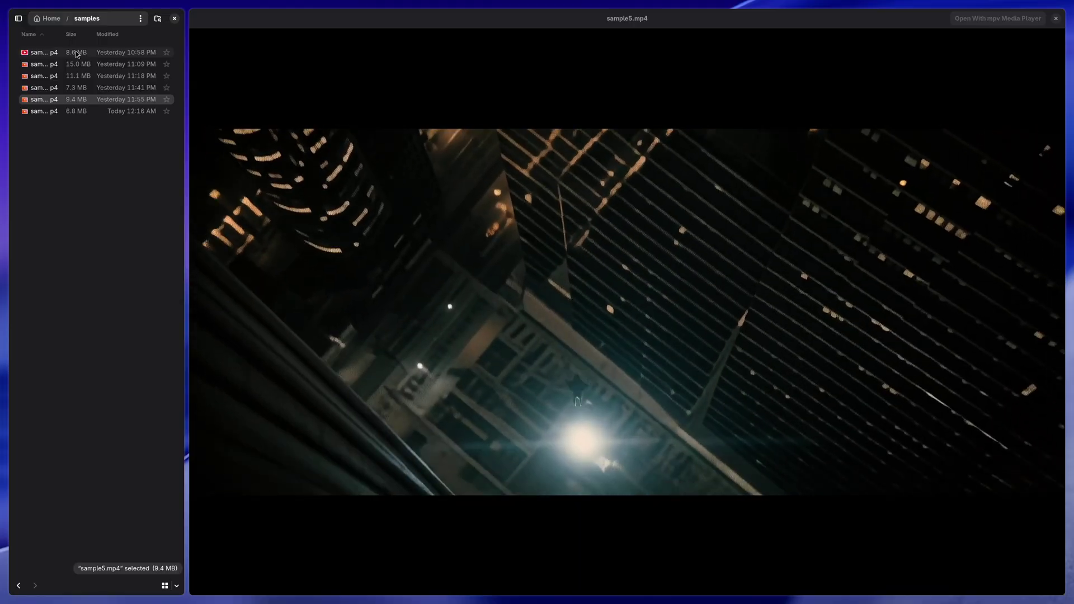
key(Up)
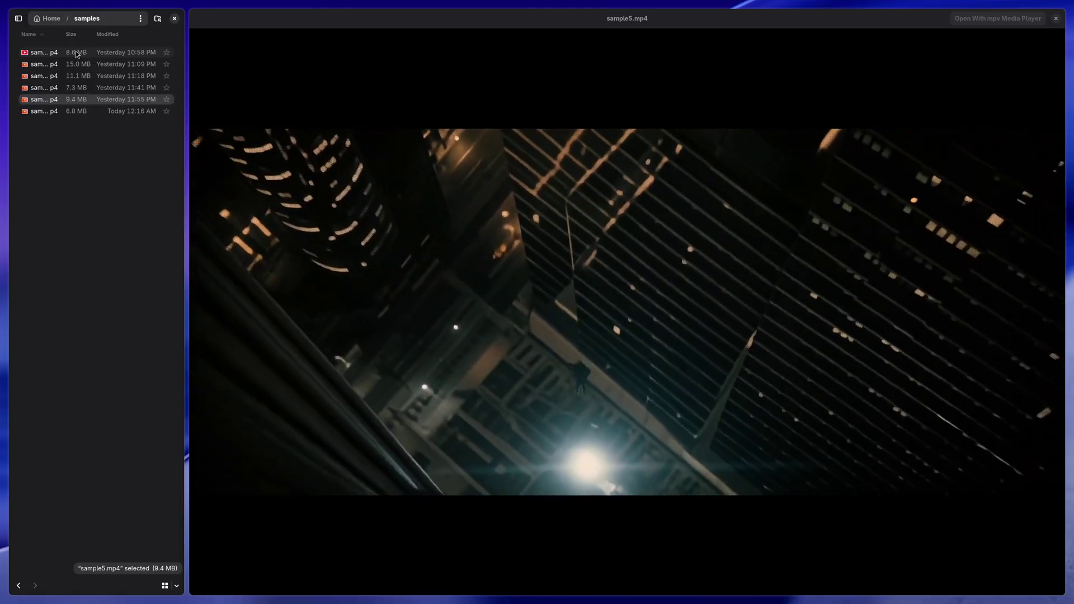
key(Down)
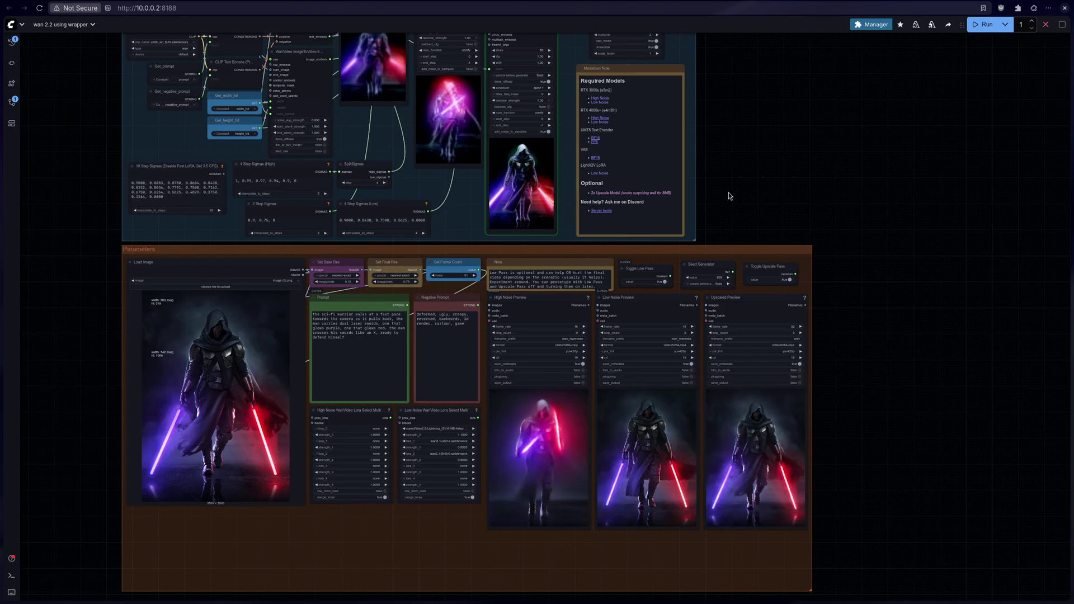
scroll(772, 173, up, 5)
scroll(589, 253, down, 4)
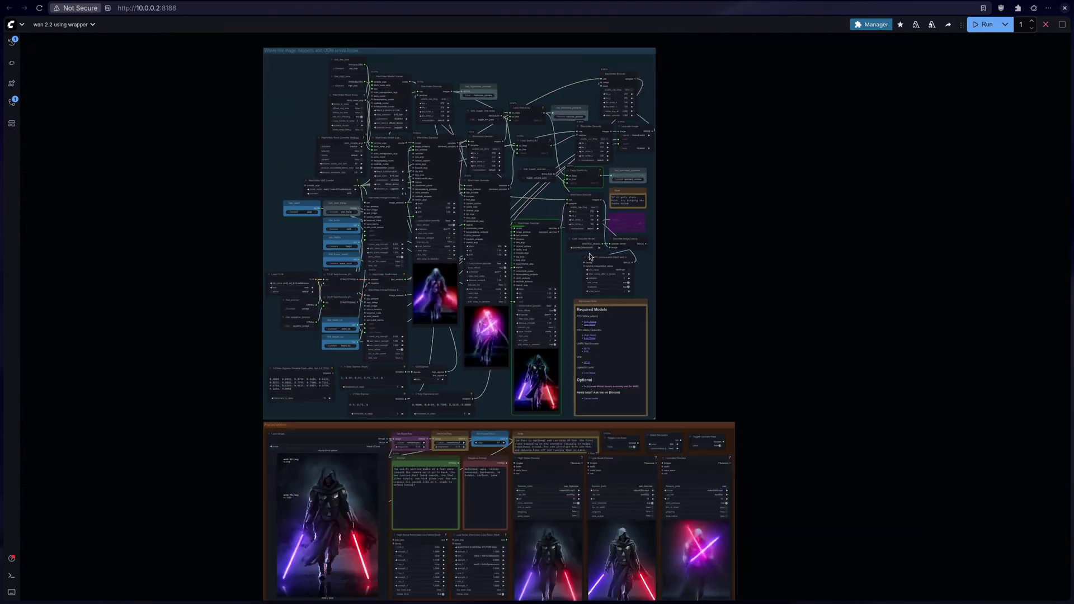
scroll(572, 261, up, 6)
scroll(792, 216, down, 5)
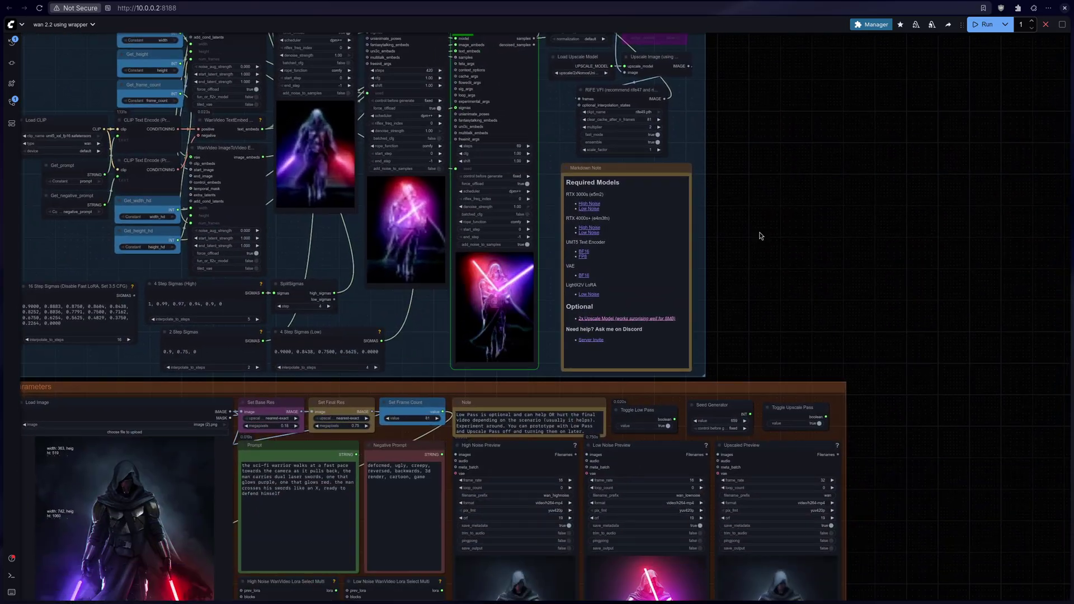
scroll(884, 500, down, 2)
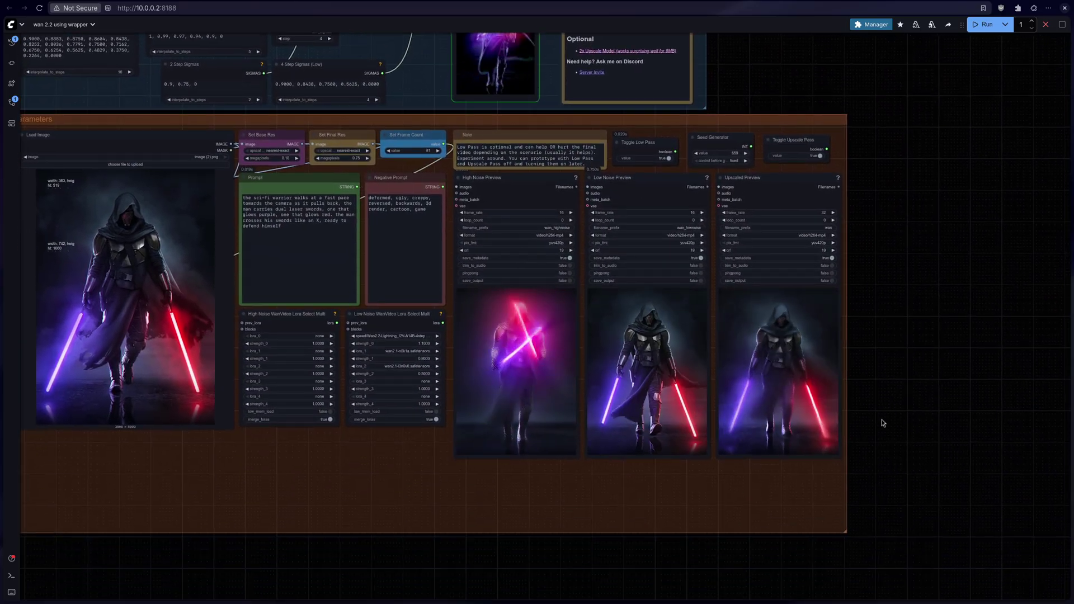
scroll(597, 160, up, 3)
scroll(597, 161, down, 2)
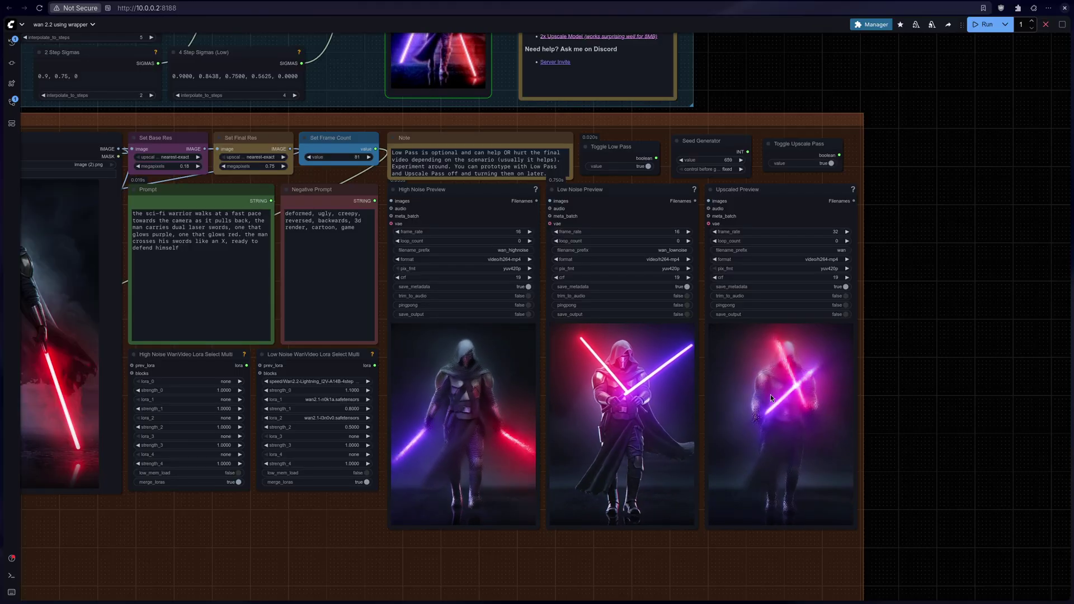
scroll(671, 117, up, 3)
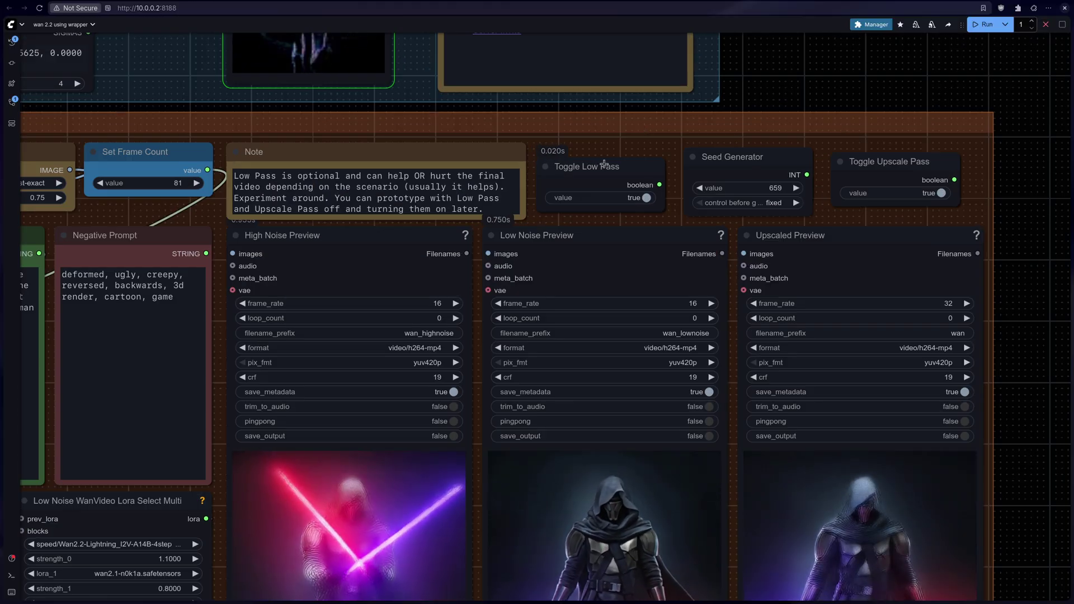
scroll(564, 241, down, 3)
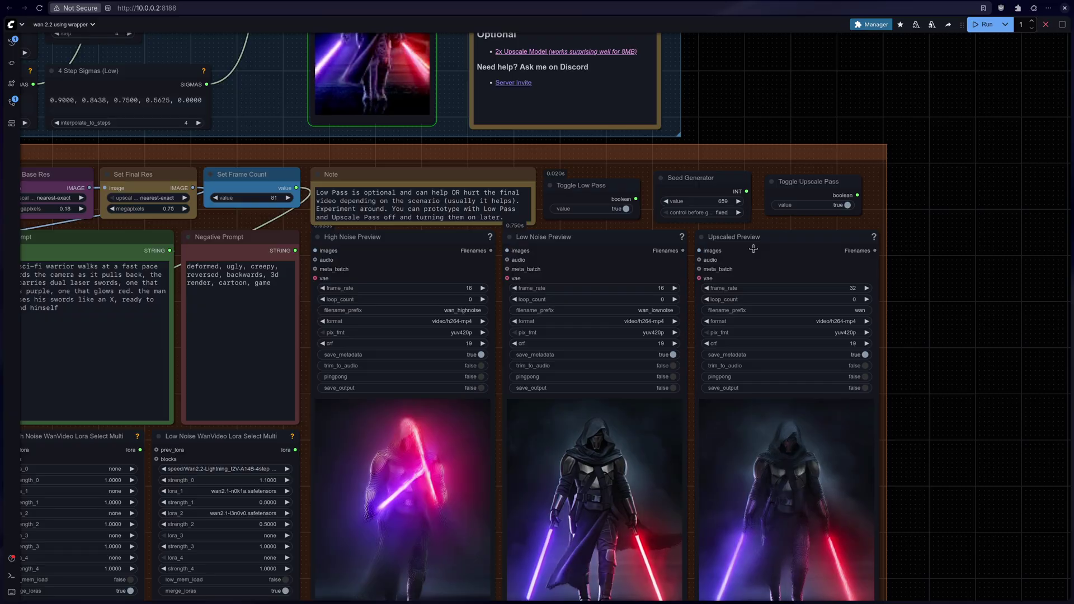
drag(958, 457, 928, 380)
scroll(928, 379, down, 3)
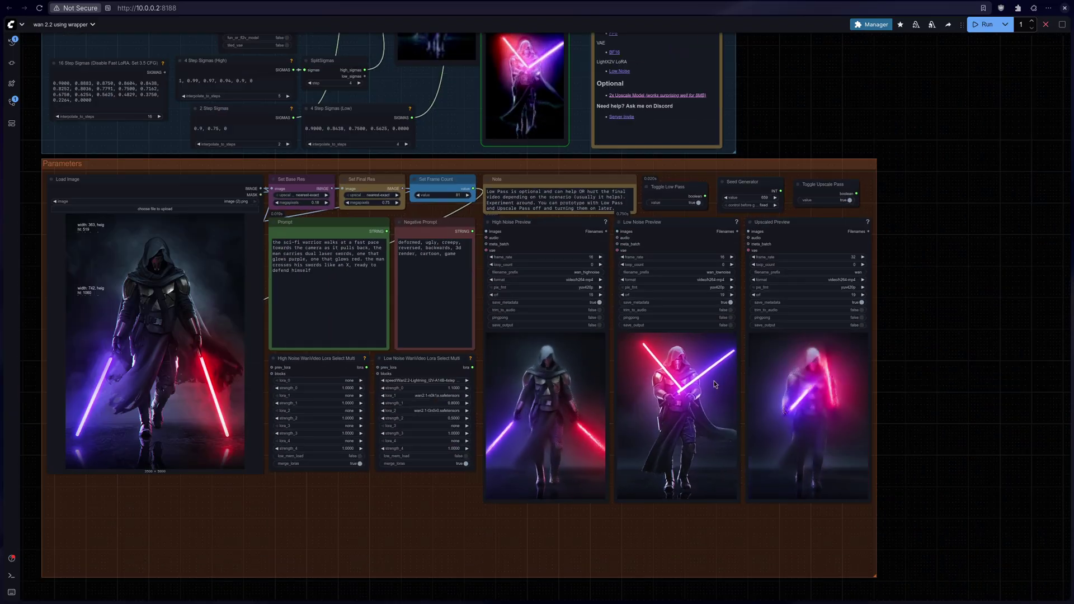
scroll(517, 517, up, 3)
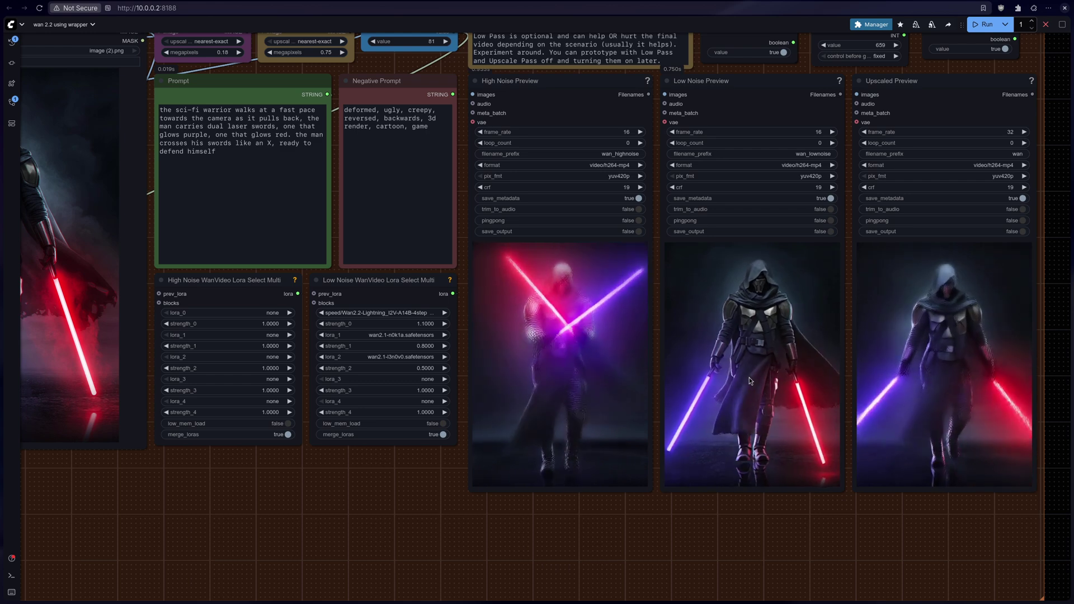
drag(1044, 440, 836, 476)
scroll(879, 412, down, 5)
drag(953, 312, 875, 415)
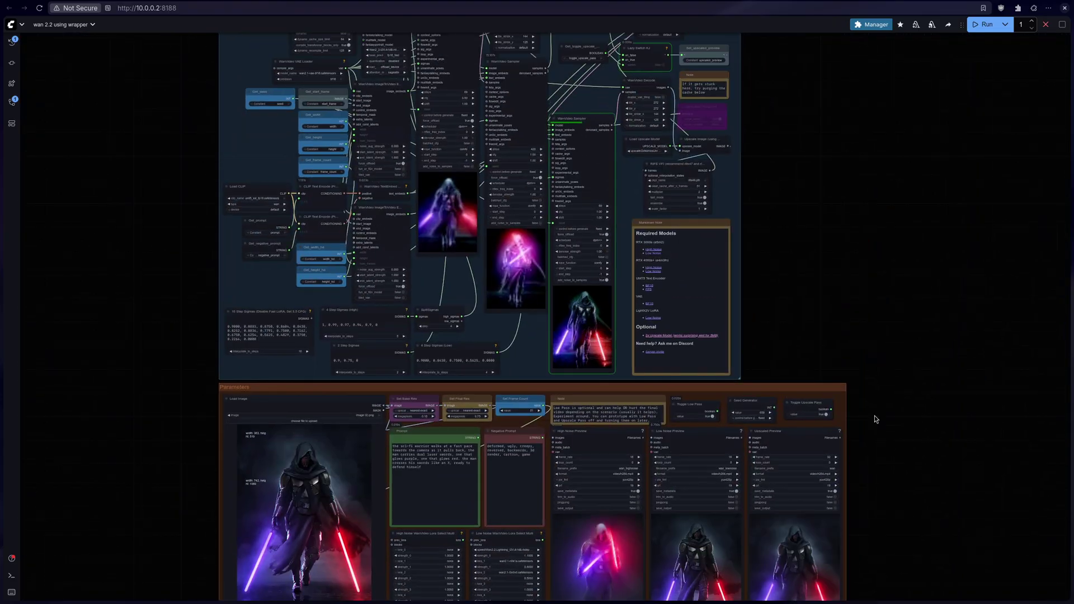
drag(706, 290, 832, 240)
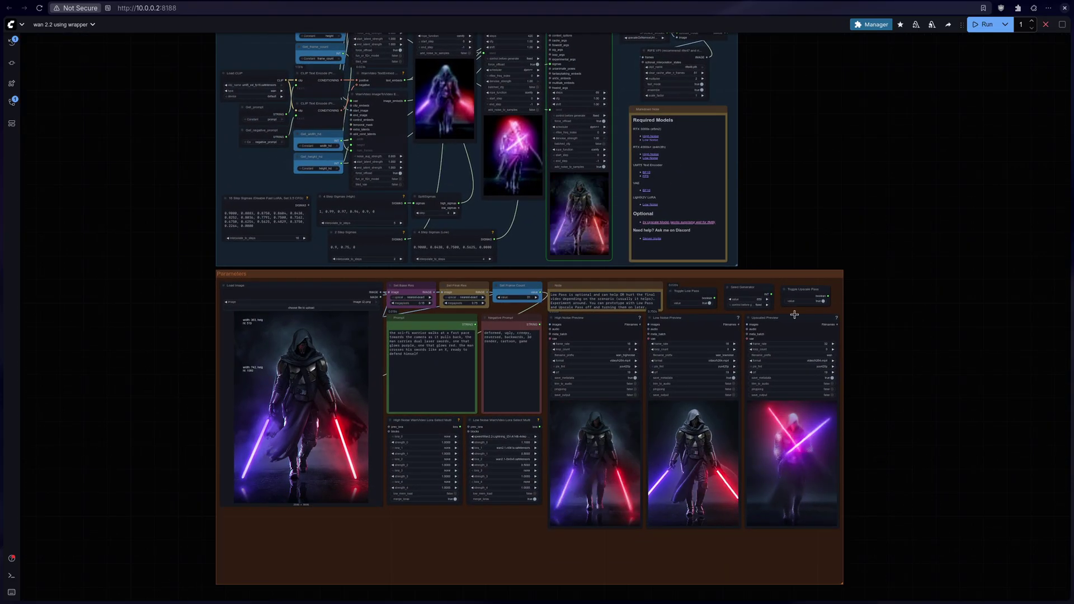
scroll(877, 350, up, 5)
drag(879, 371, 909, 364)
scroll(890, 274, down, 5)
scroll(339, 539, up, 5)
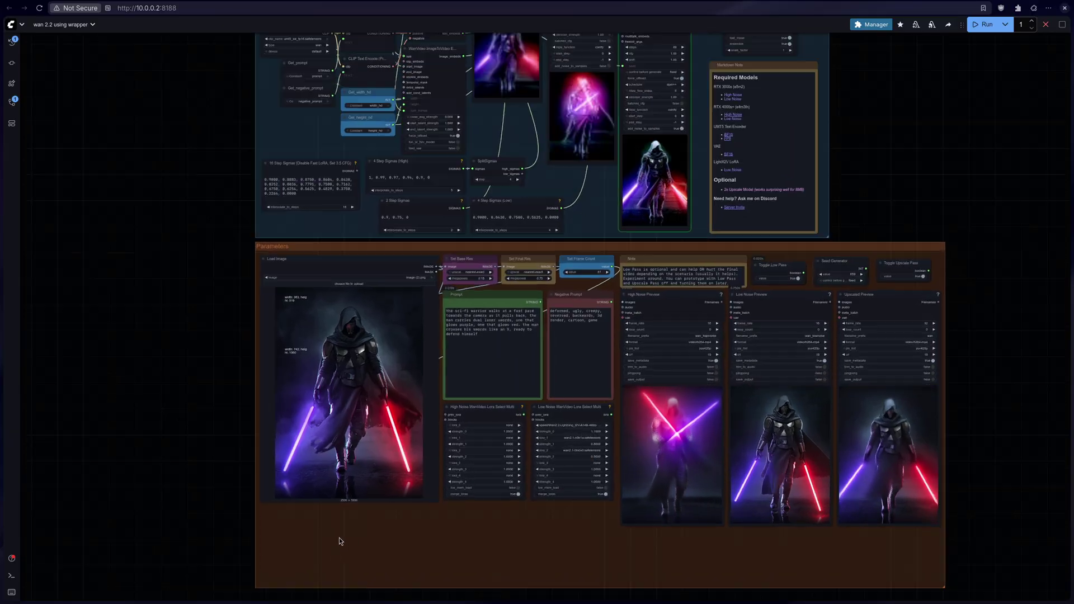
scroll(364, 503, down, 4)
scroll(349, 370, up, 4)
scroll(349, 370, down, 3)
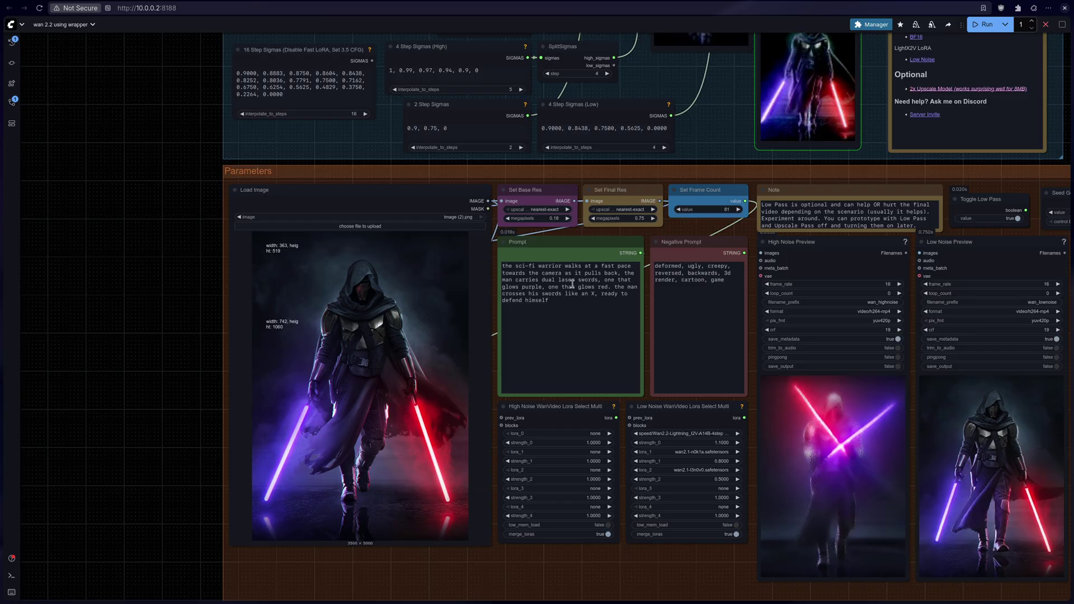
scroll(585, 272, up, 10)
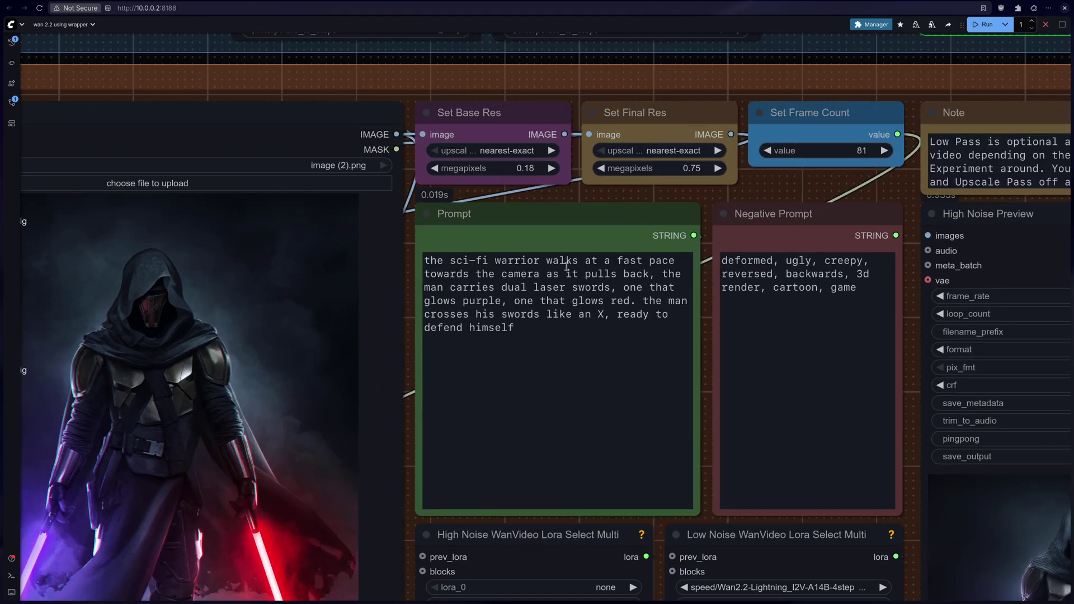
double_click(661, 254)
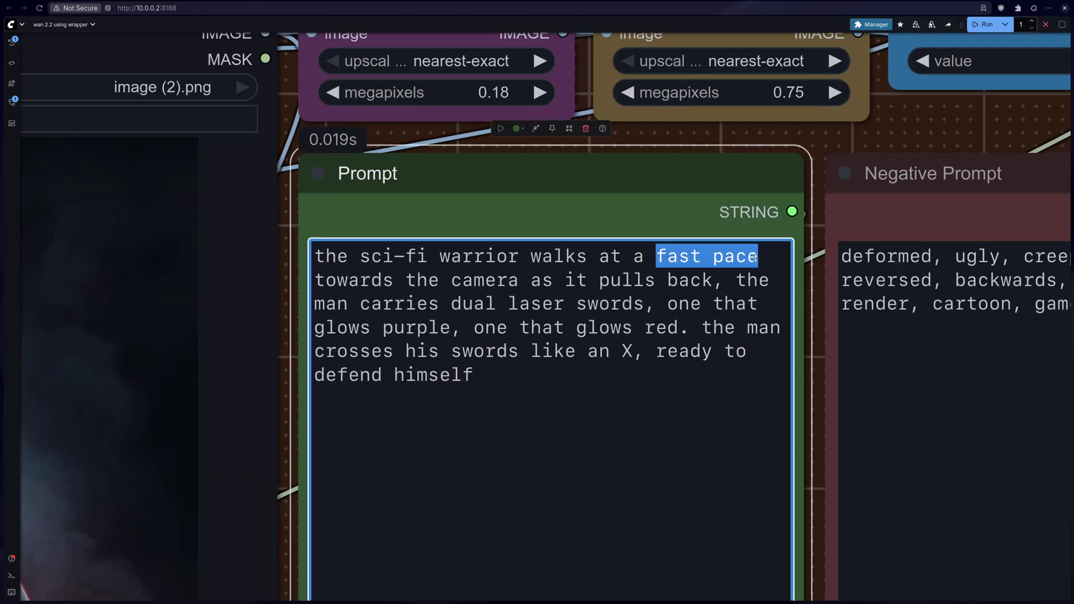
scroll(530, 288, down, 10)
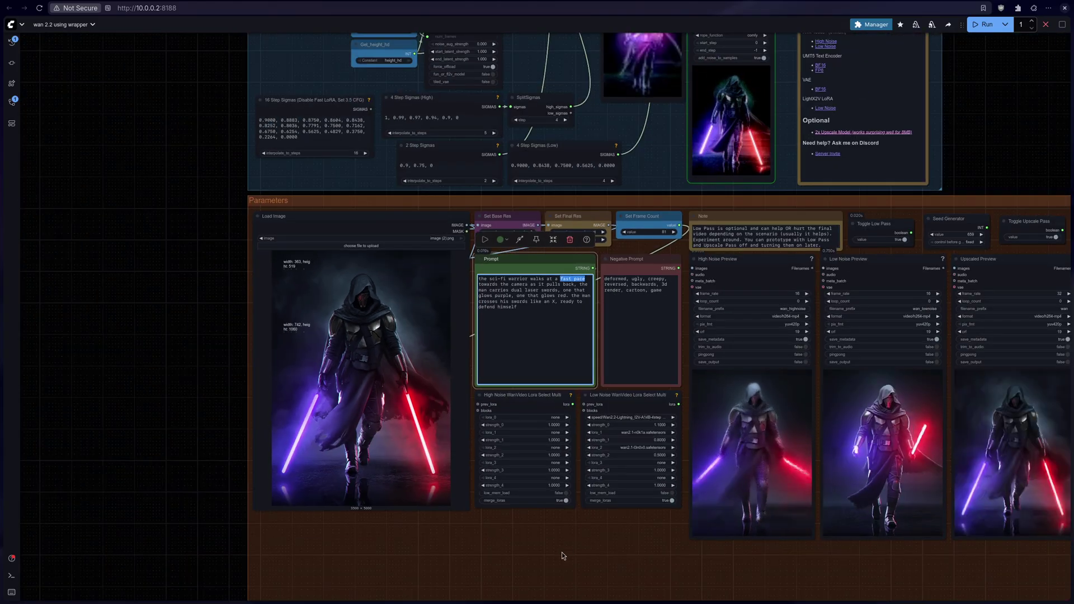
scroll(536, 258, up, 5)
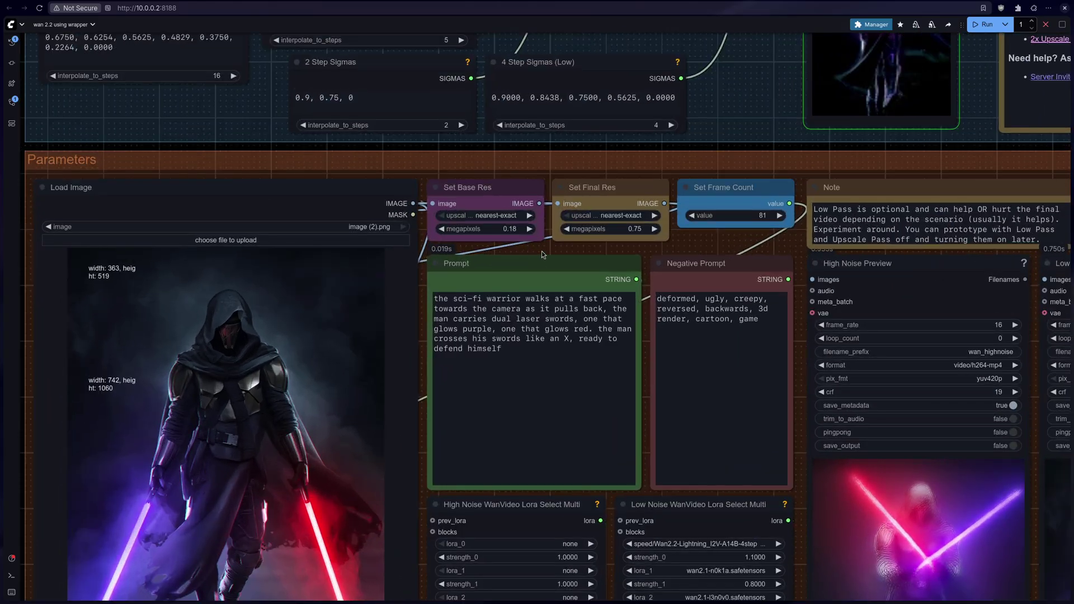
scroll(529, 253, down, 5)
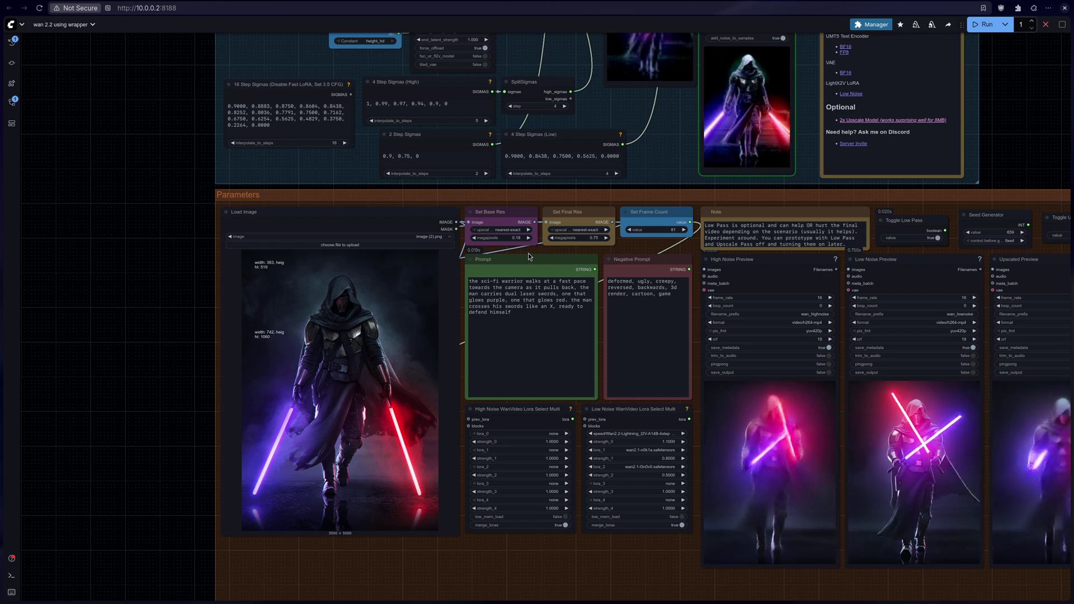
scroll(528, 253, up, 4)
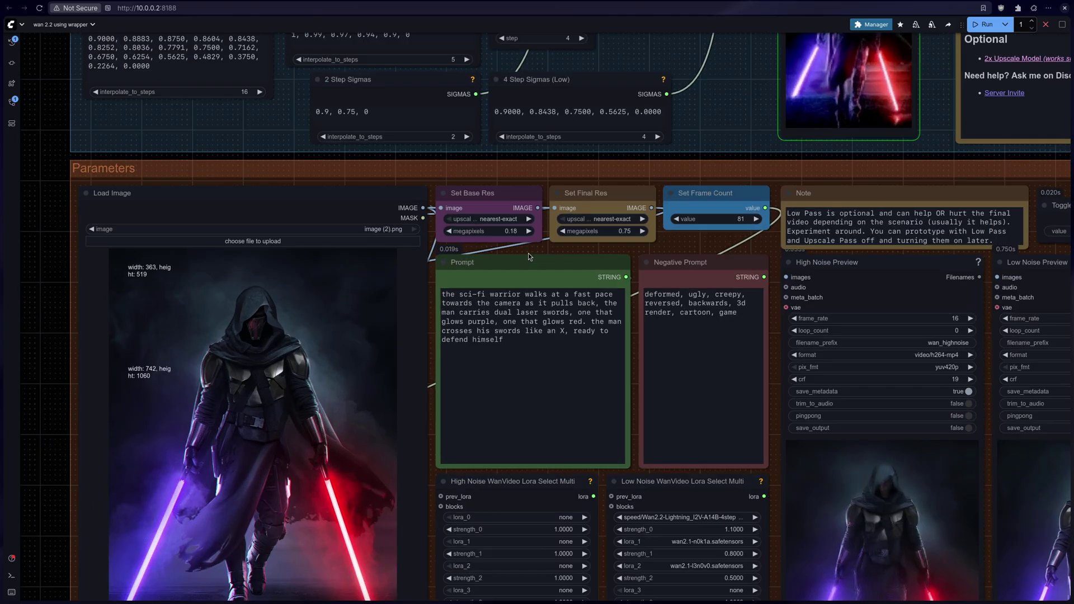
drag(680, 253, 507, 267)
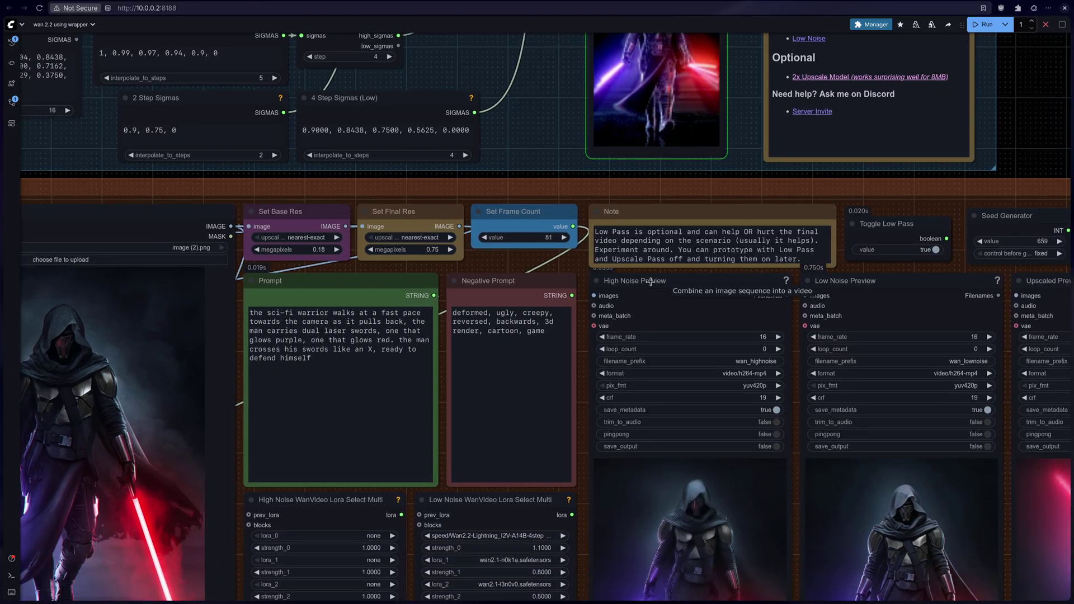
scroll(564, 274, down, 4)
scroll(566, 277, up, 10)
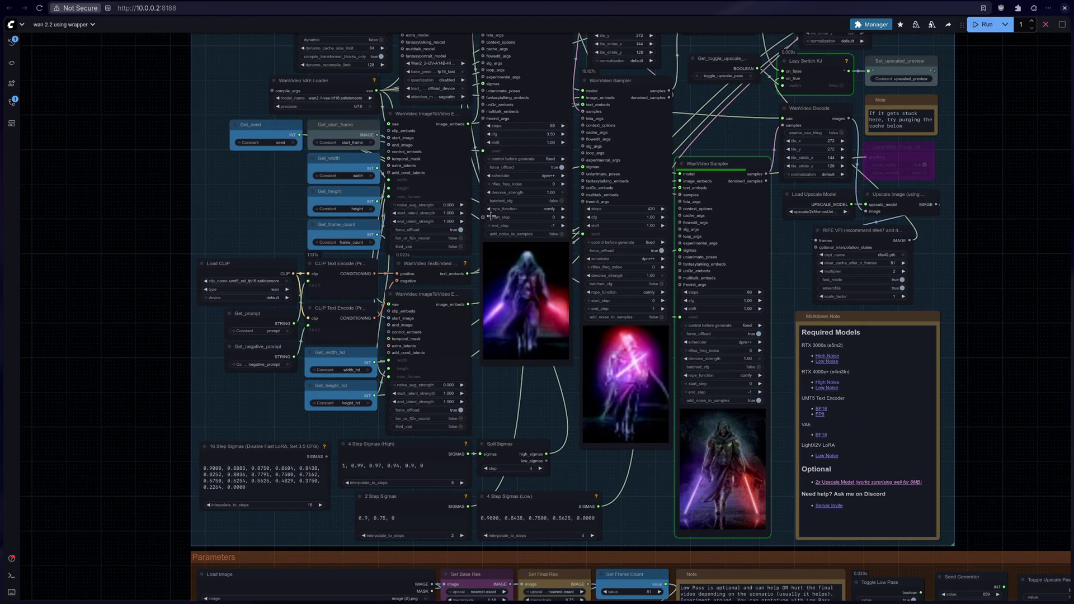
scroll(510, 199, down, 3)
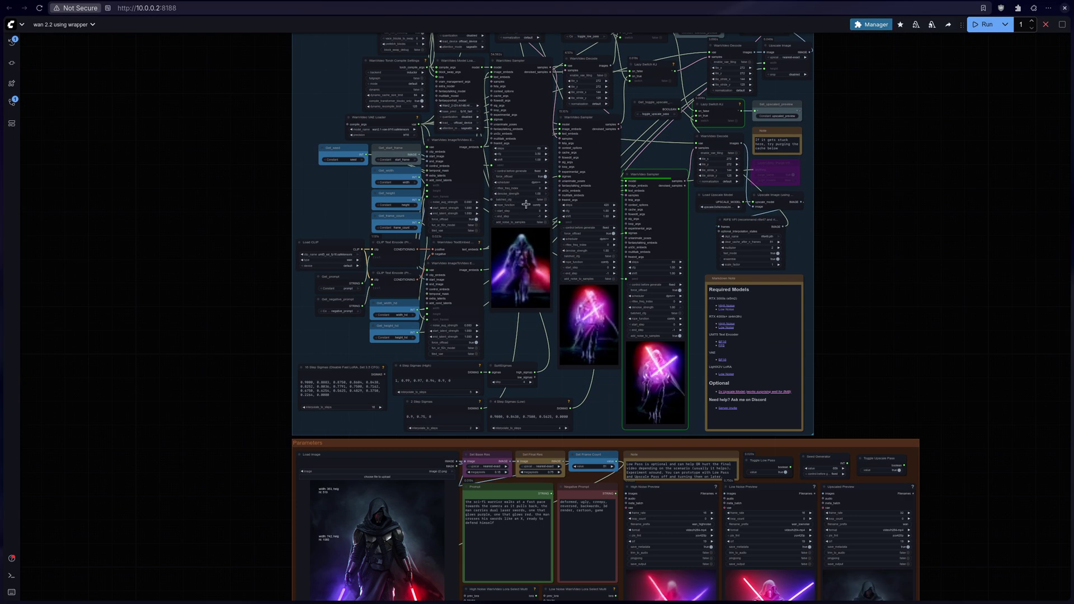
scroll(593, 228, up, 3)
scroll(640, 226, down, 6)
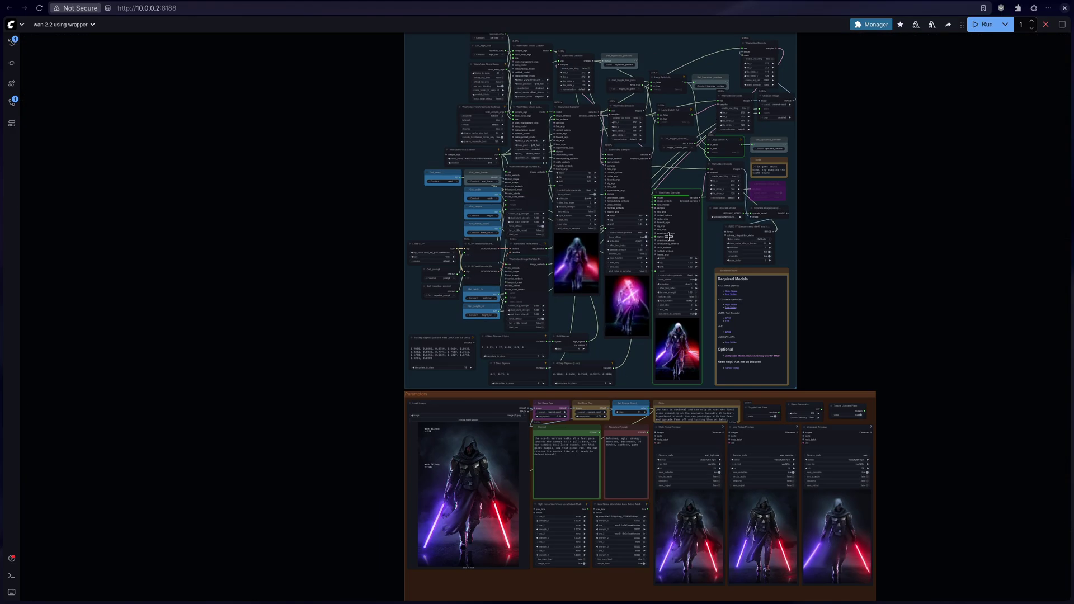
scroll(633, 473, up, 9)
scroll(633, 473, up, 3)
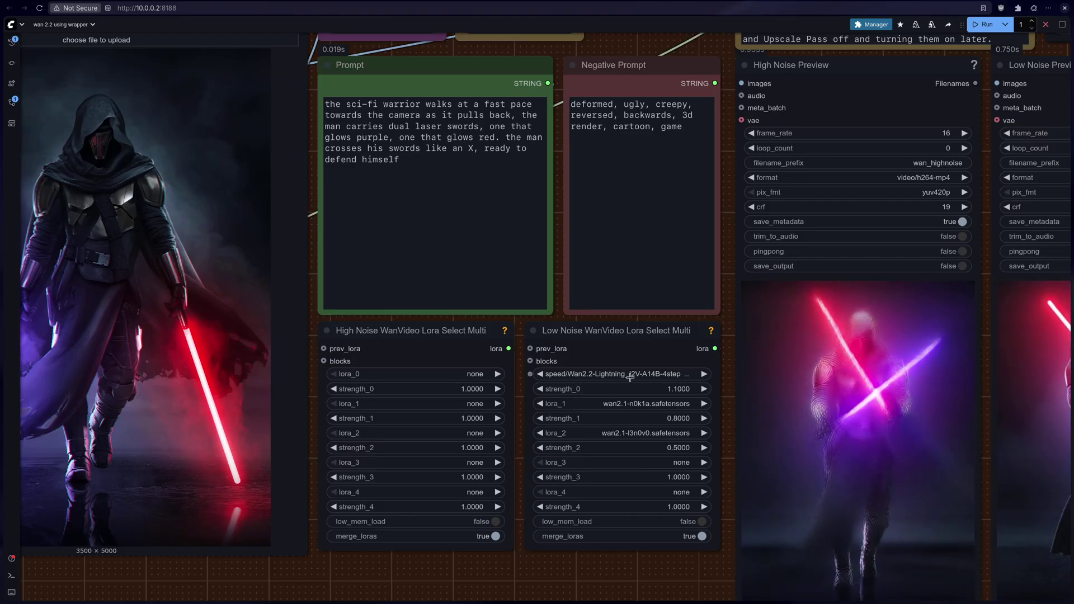
scroll(595, 386, down, 9)
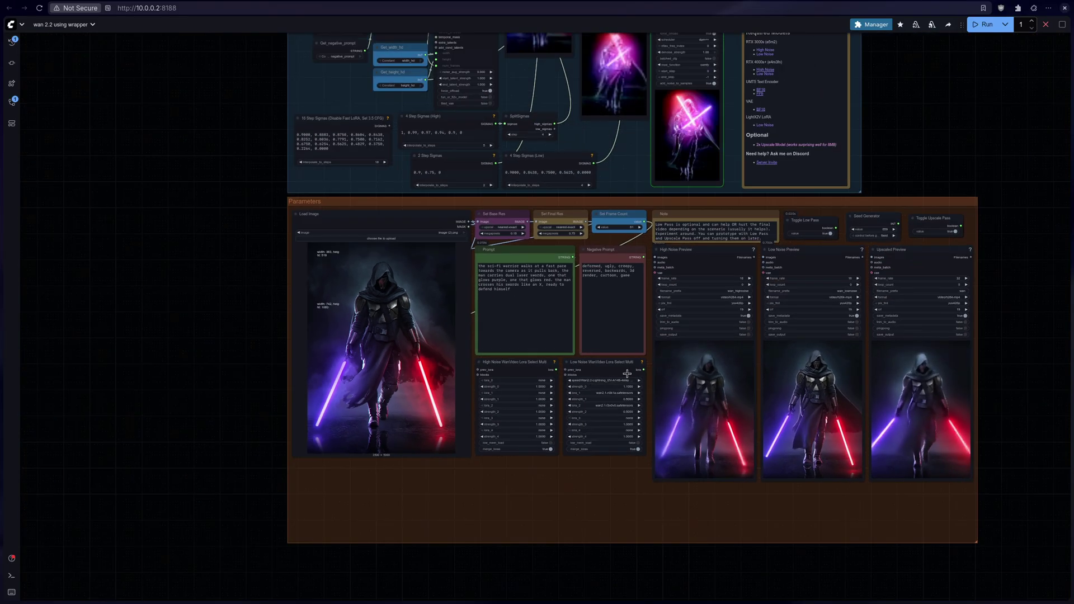
scroll(488, 381, up, 7)
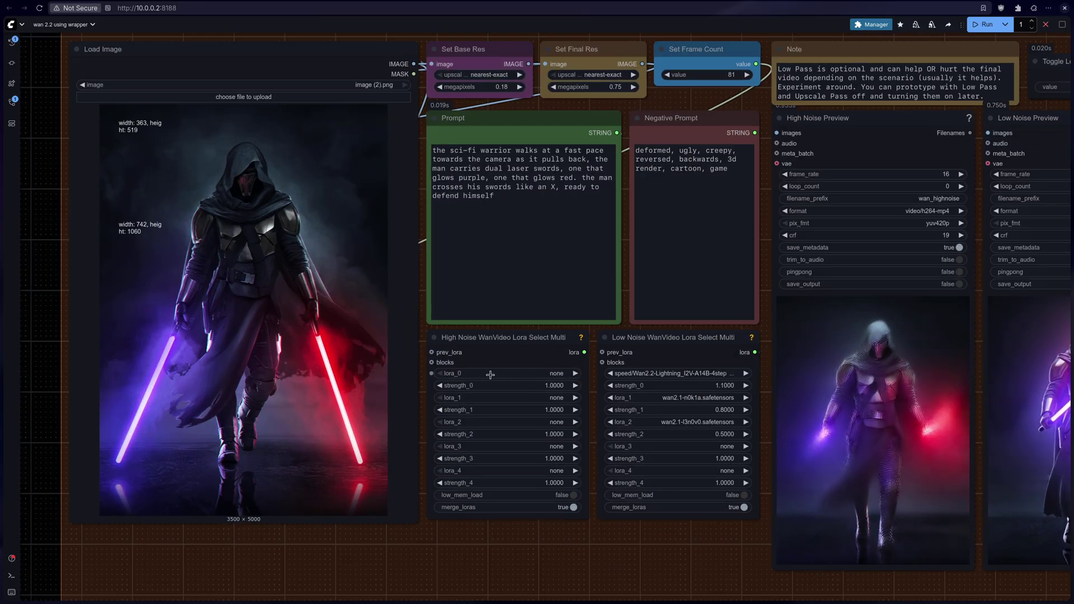
scroll(483, 373, up, 4)
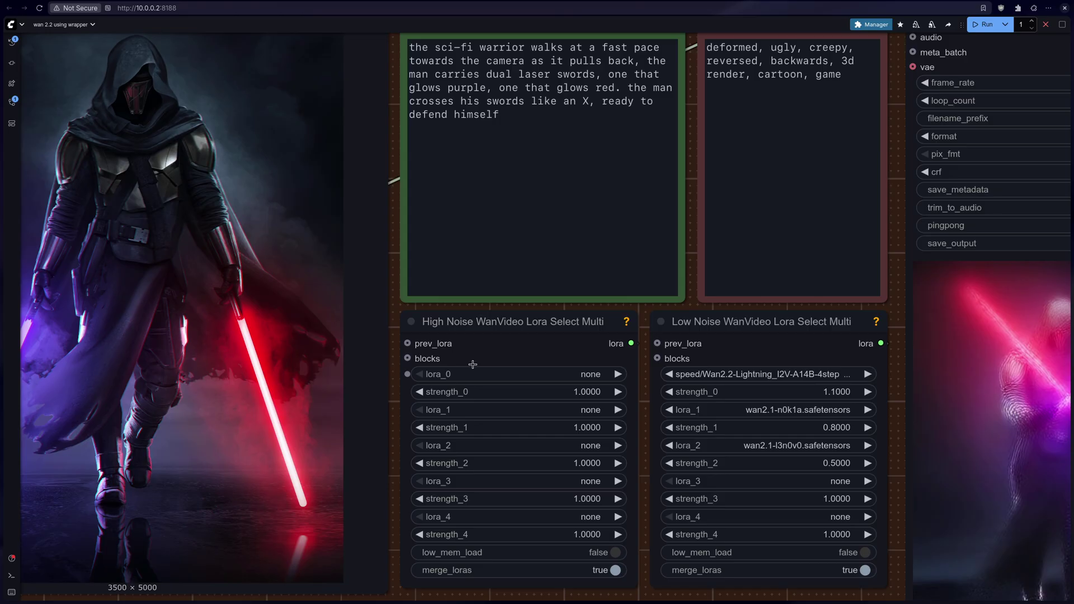
scroll(473, 364, down, 10)
scroll(829, 216, up, 12)
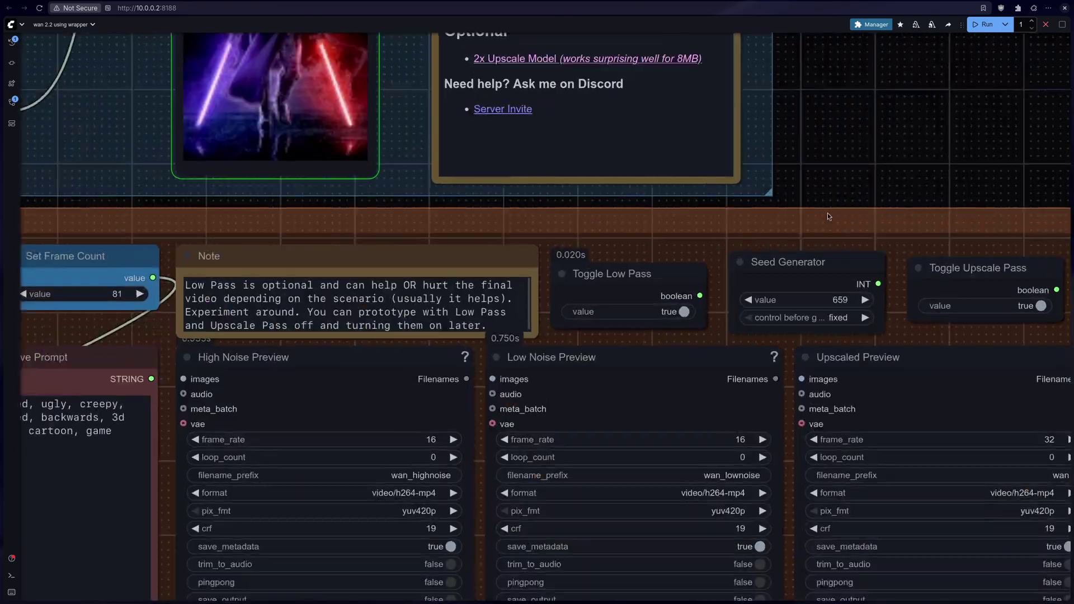
Step: Set Toggle Low Pass to true among the pass toggles next to the fixed seed 659
drag(827, 217, 486, 326)
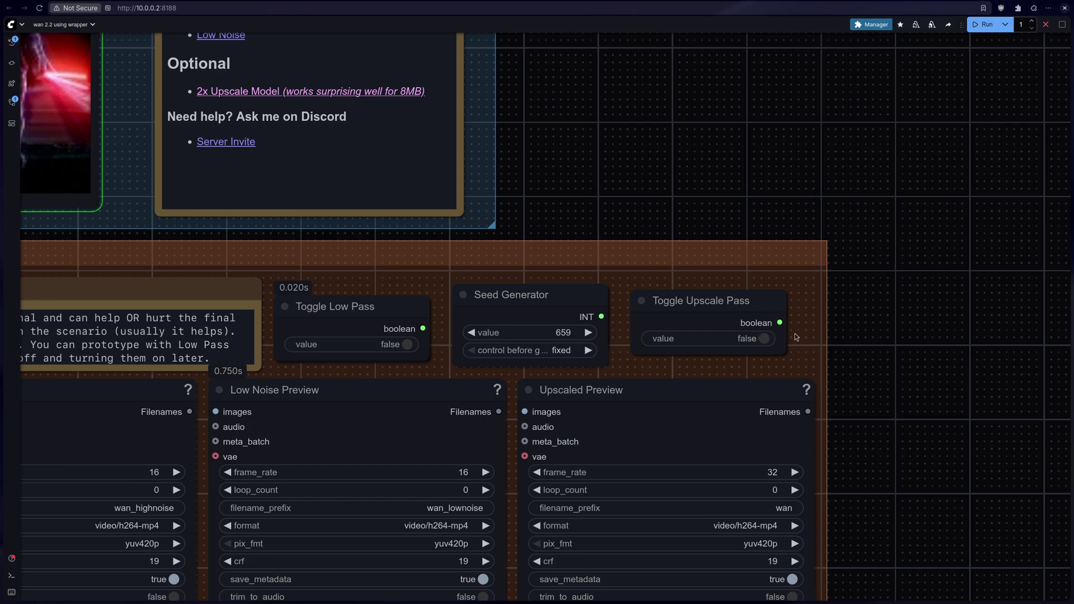
scroll(743, 236, down, 10)
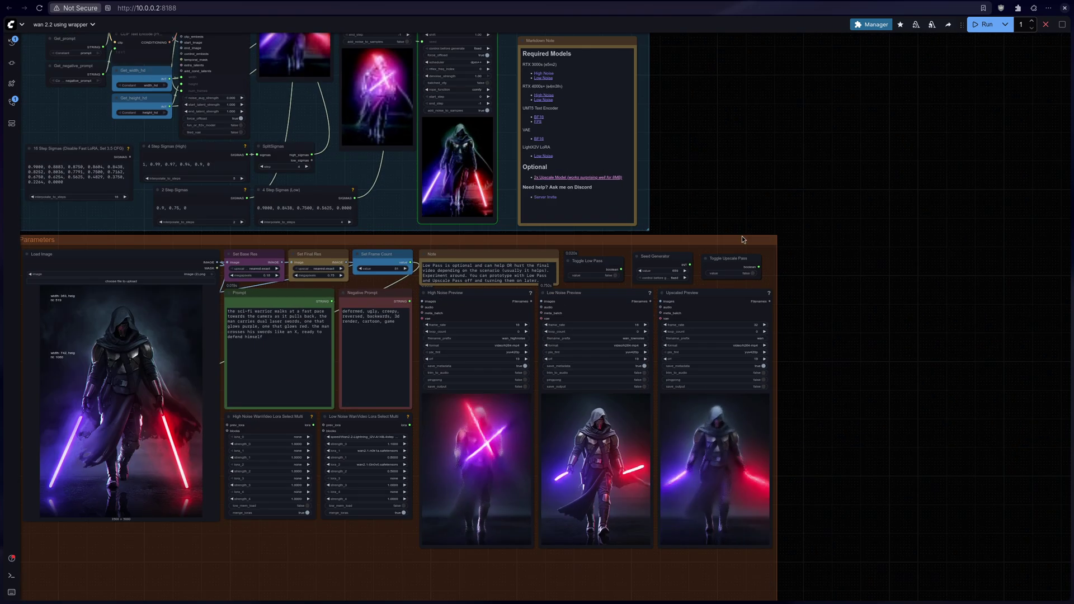
scroll(617, 270, up, 5)
scroll(620, 267, down, 4)
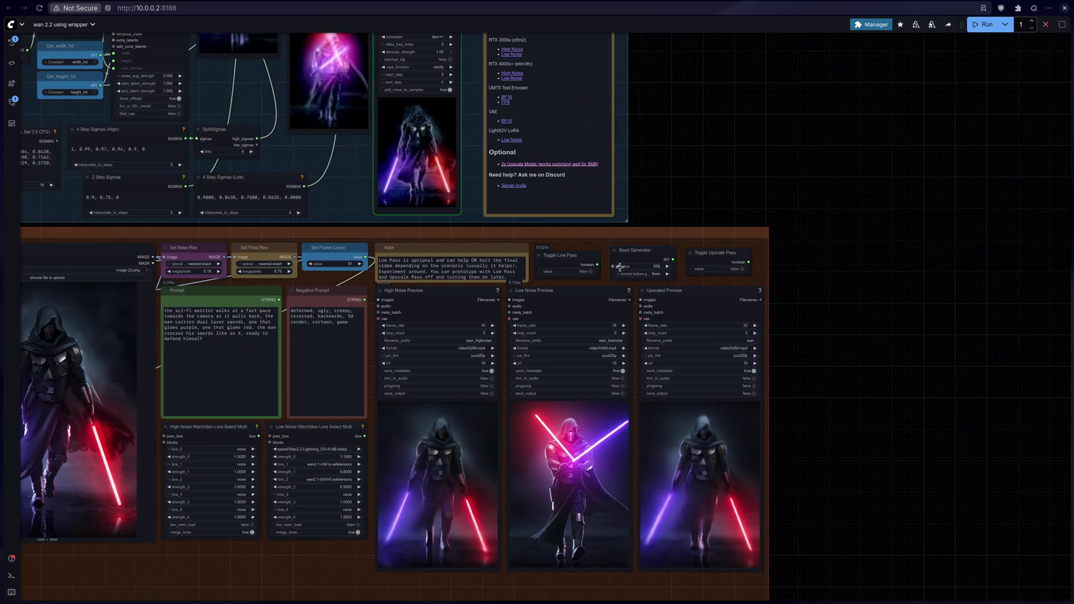
scroll(619, 268, up, 4)
scroll(448, 359, down, 5)
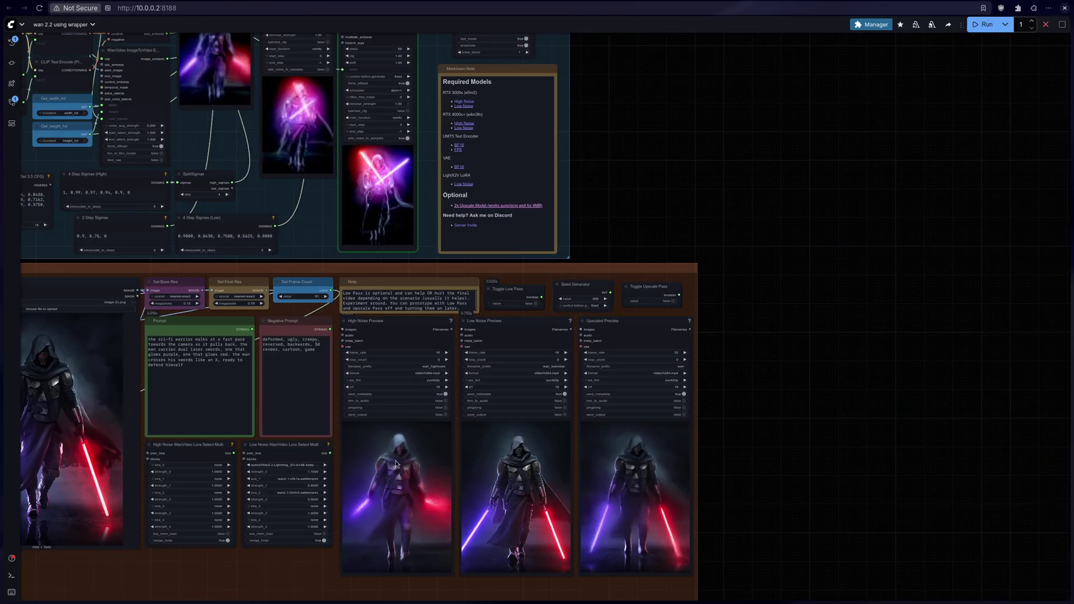
scroll(534, 246, up, 2)
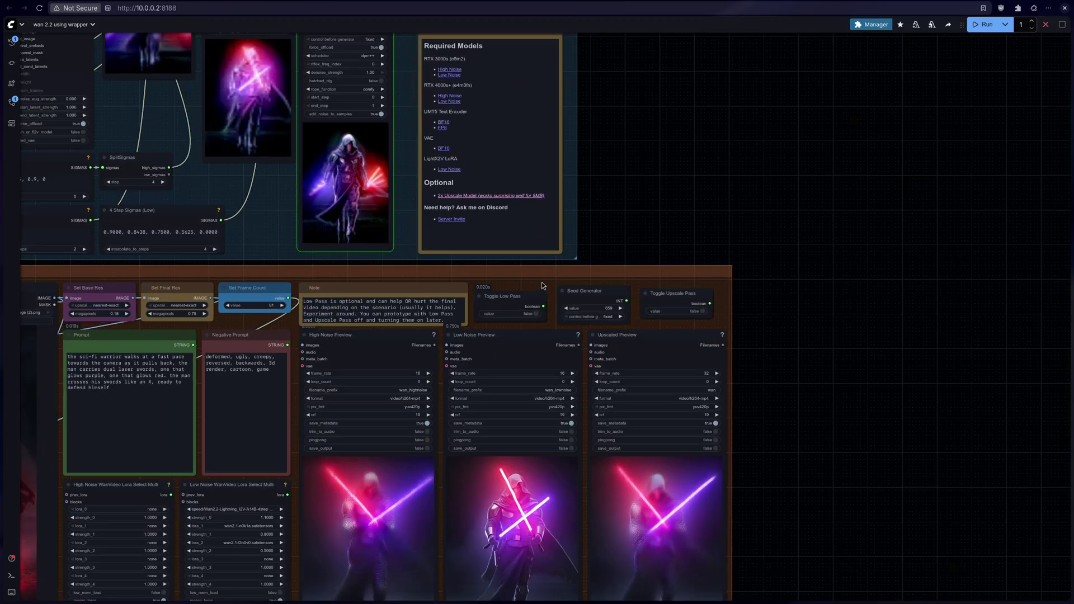
scroll(542, 282, down, 3)
scroll(535, 556, up, 5)
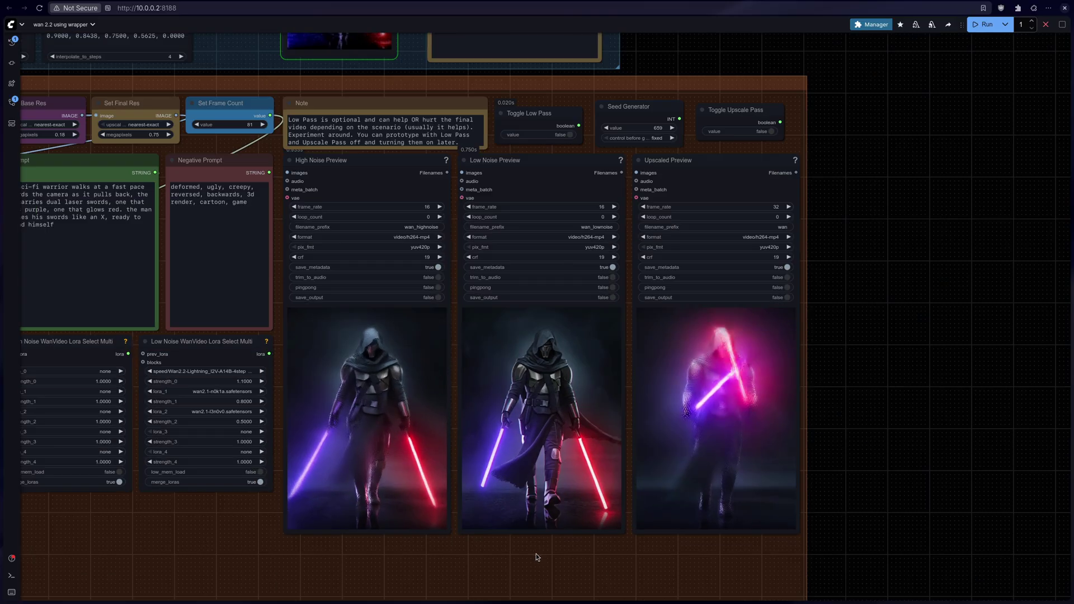
click(567, 134)
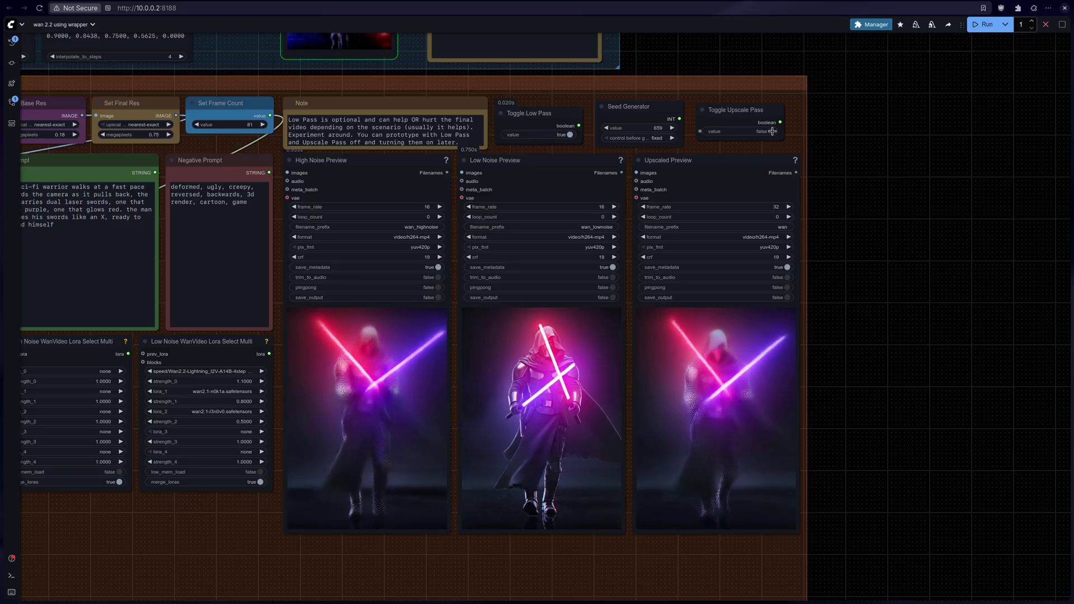
scroll(922, 232, down, 4)
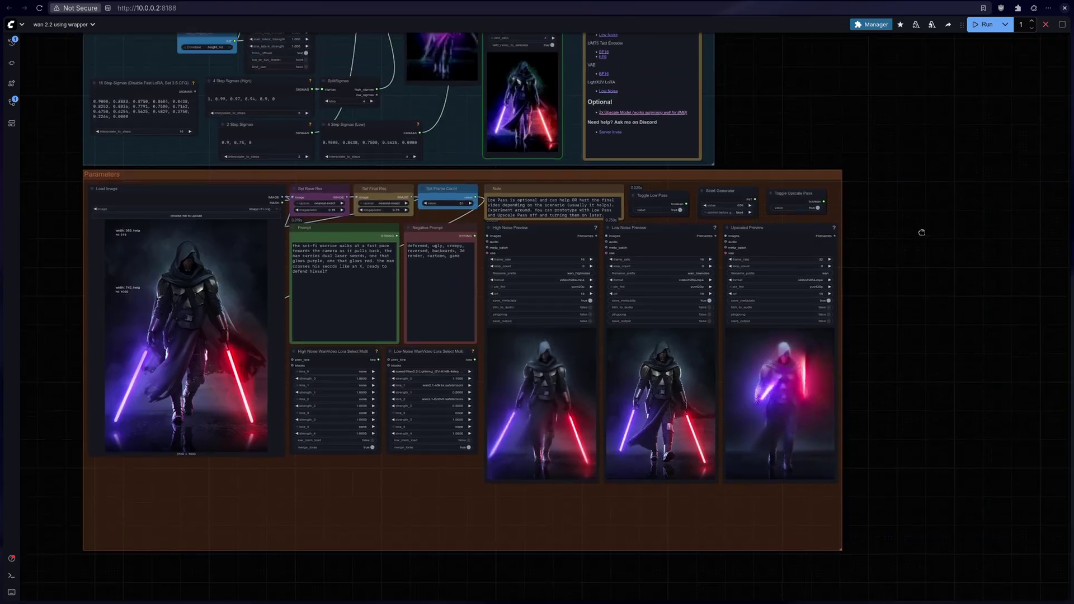
scroll(922, 232, up, 6)
scroll(780, 223, left, 3)
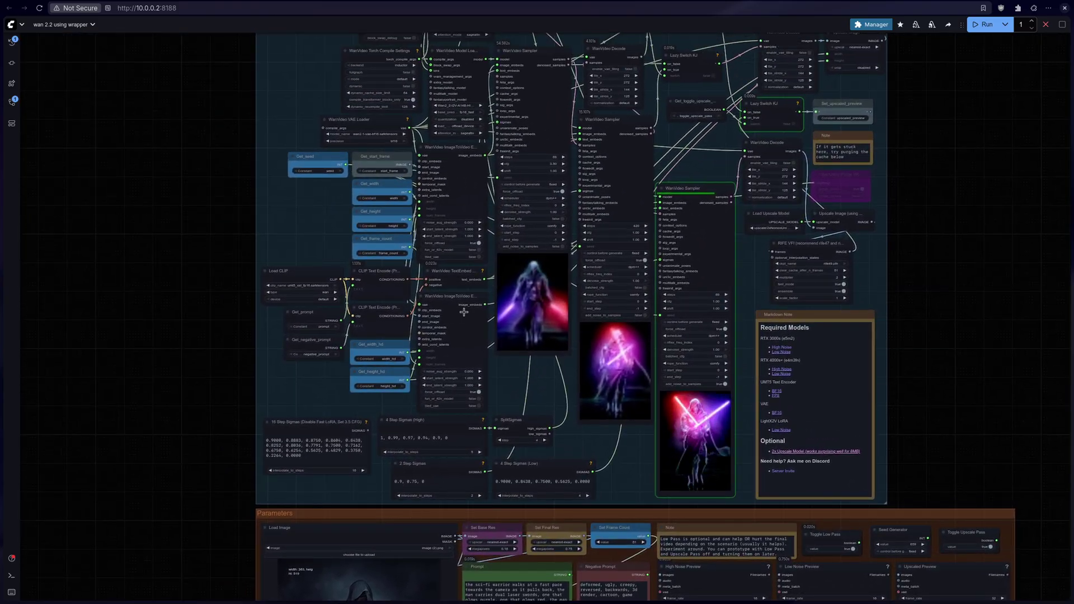
scroll(389, 470, up, 6)
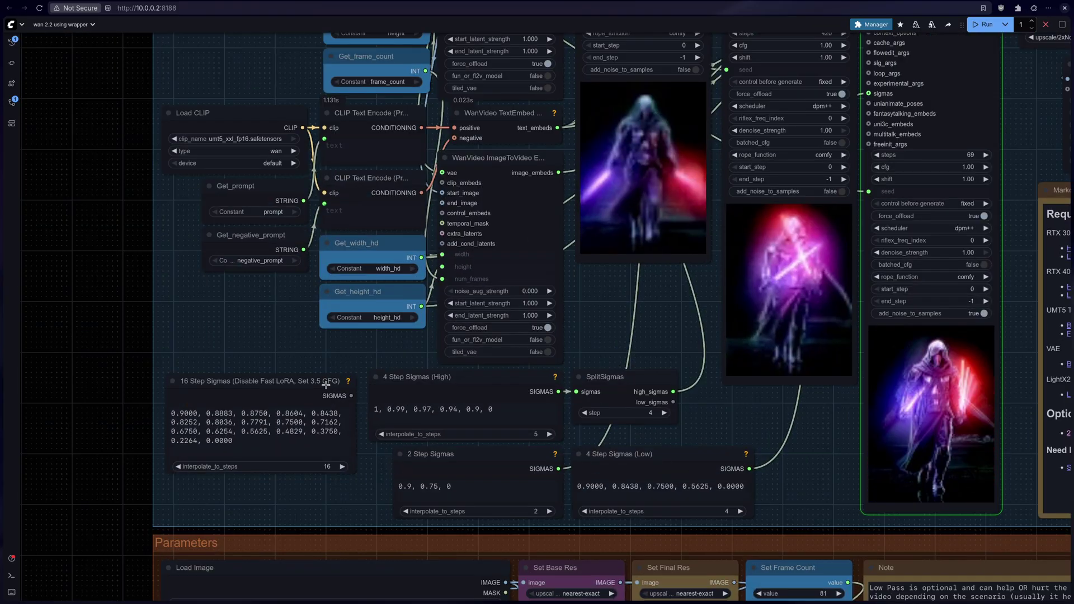
scroll(277, 385, down, 3)
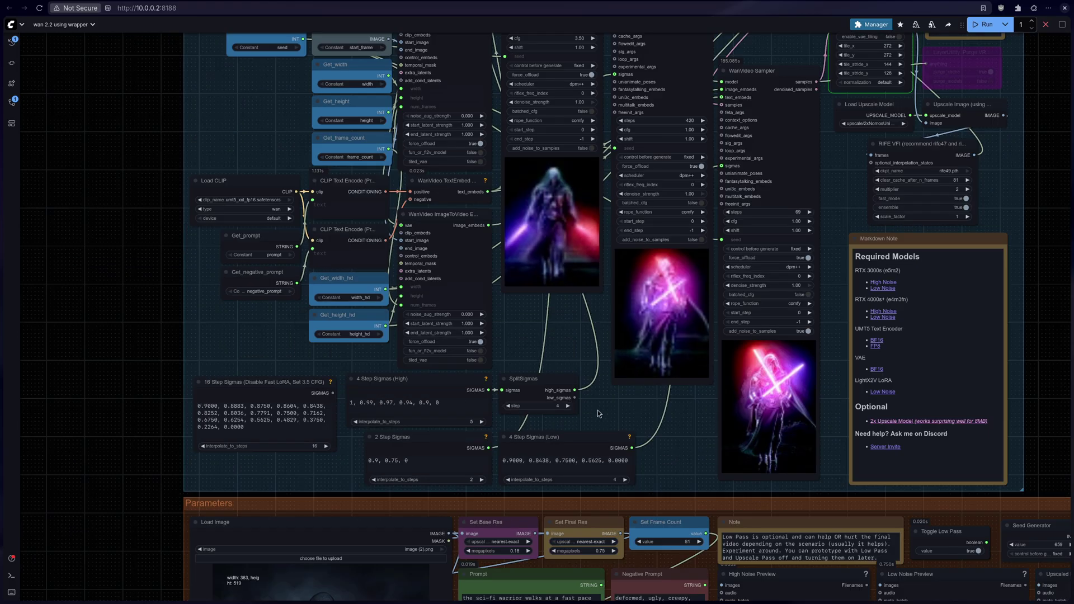
drag(598, 413, 555, 439)
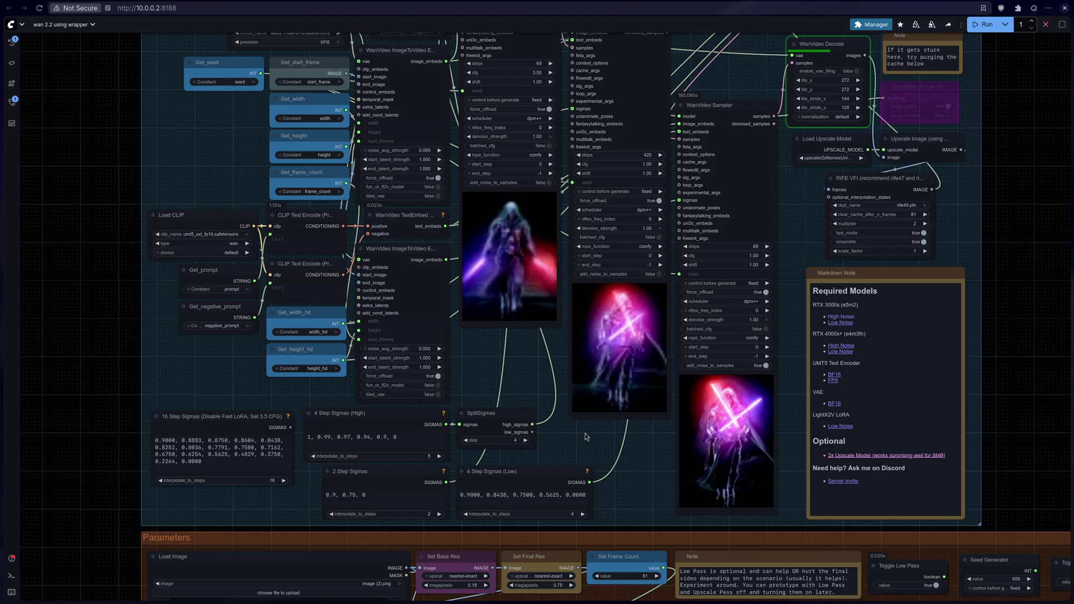
drag(586, 433, 518, 443)
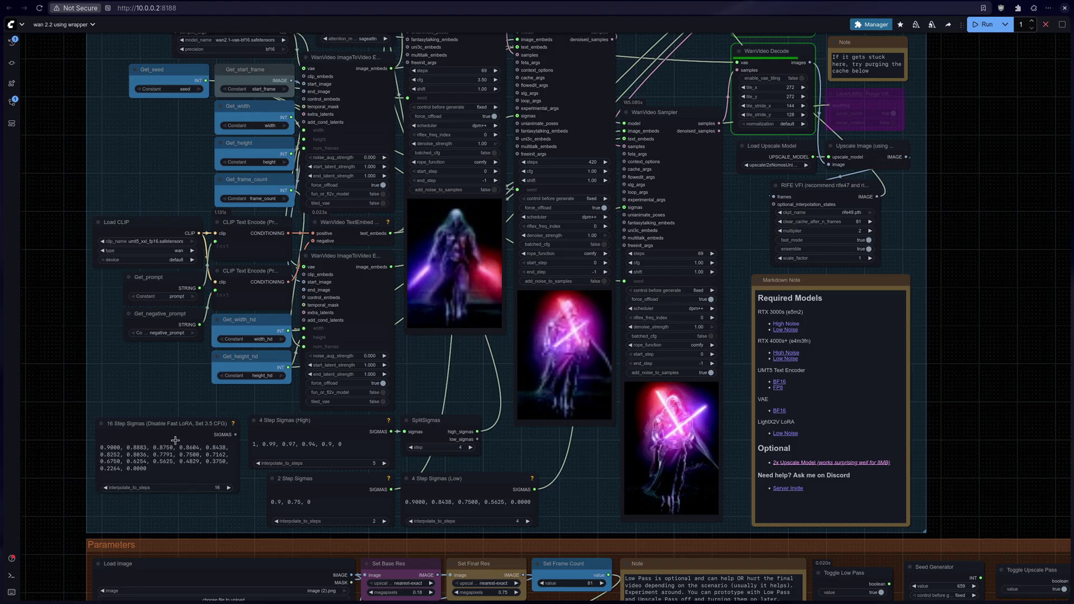
scroll(145, 437, up, 2)
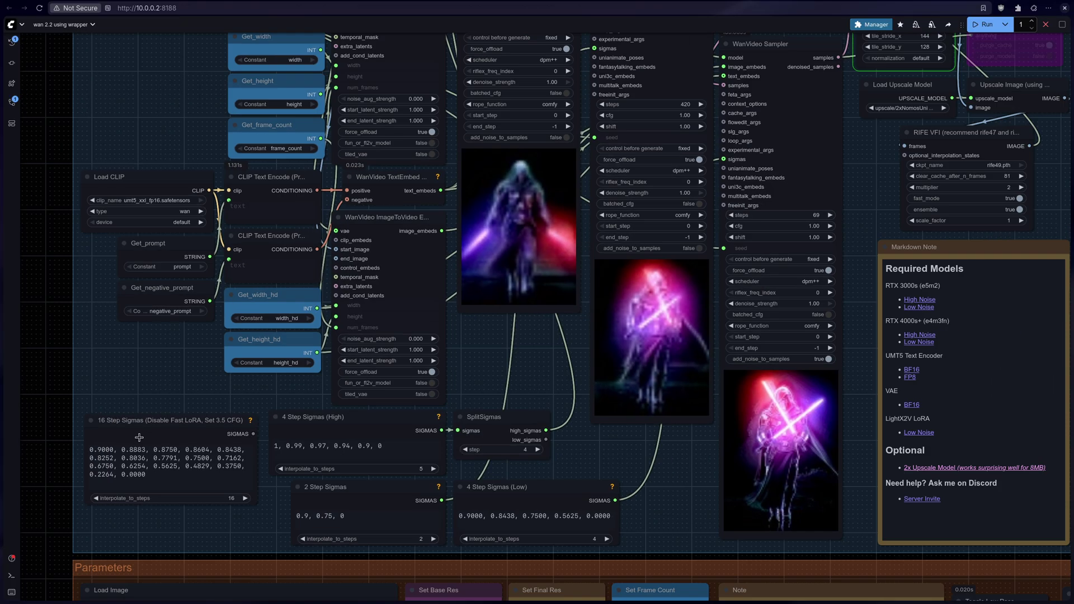
scroll(211, 435, down, 2)
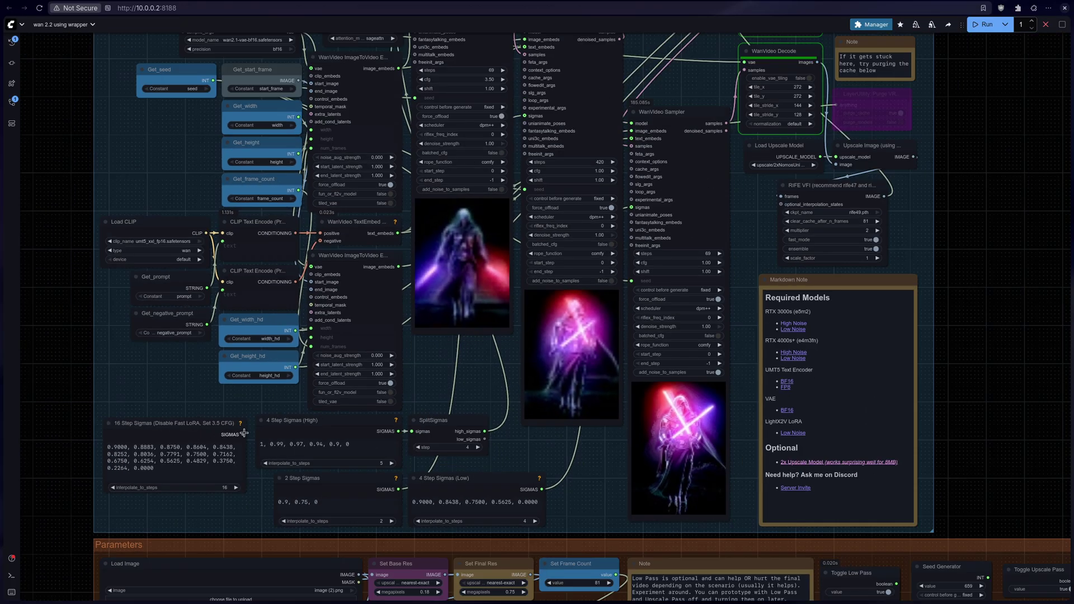
scroll(148, 465, up, 5)
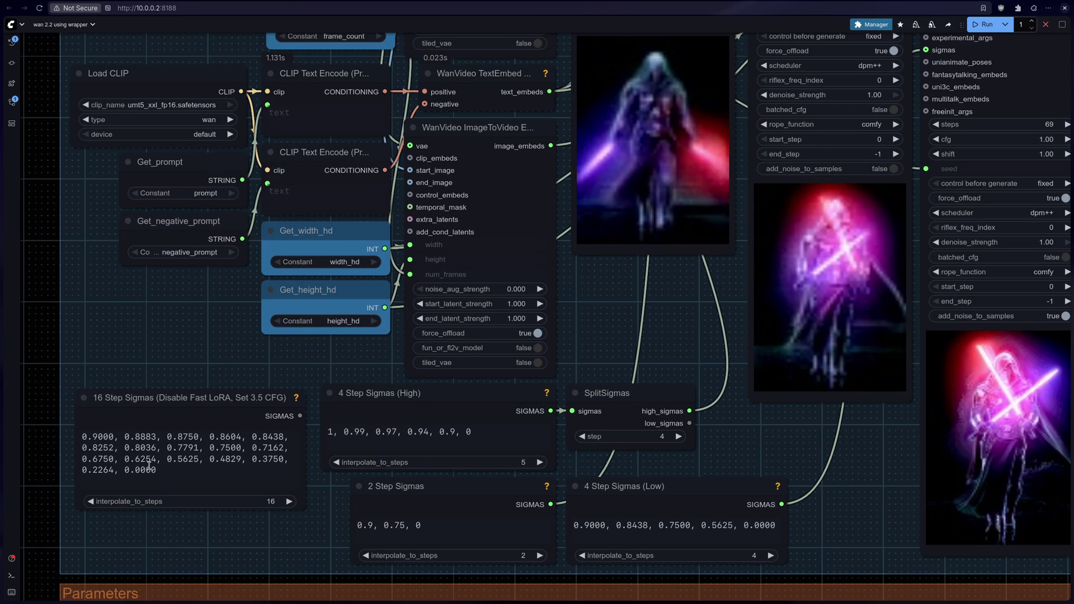
scroll(417, 462, down, 2)
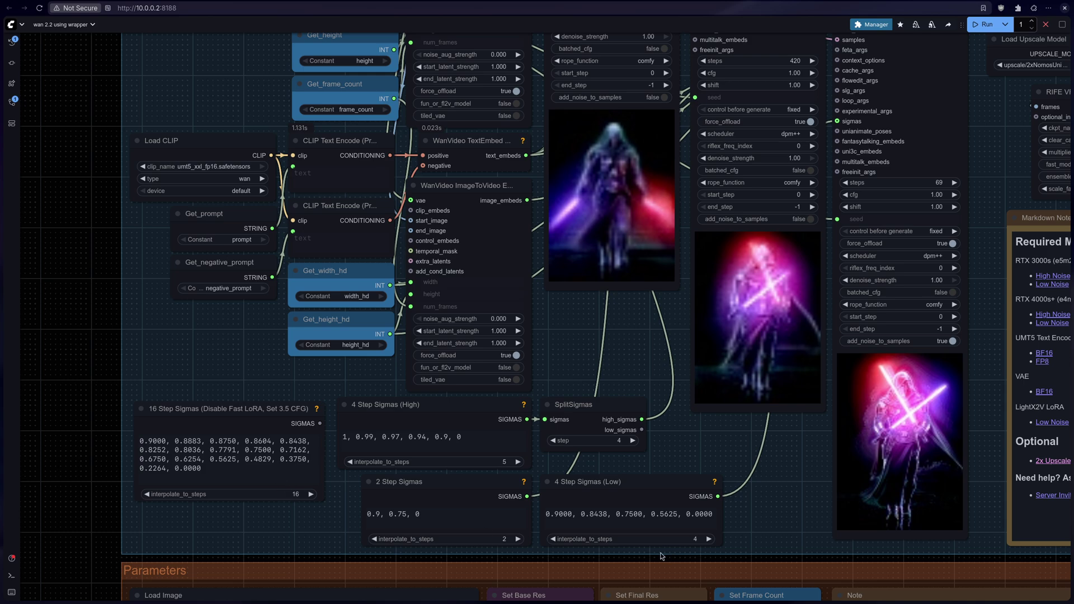
scroll(661, 556, down, 2)
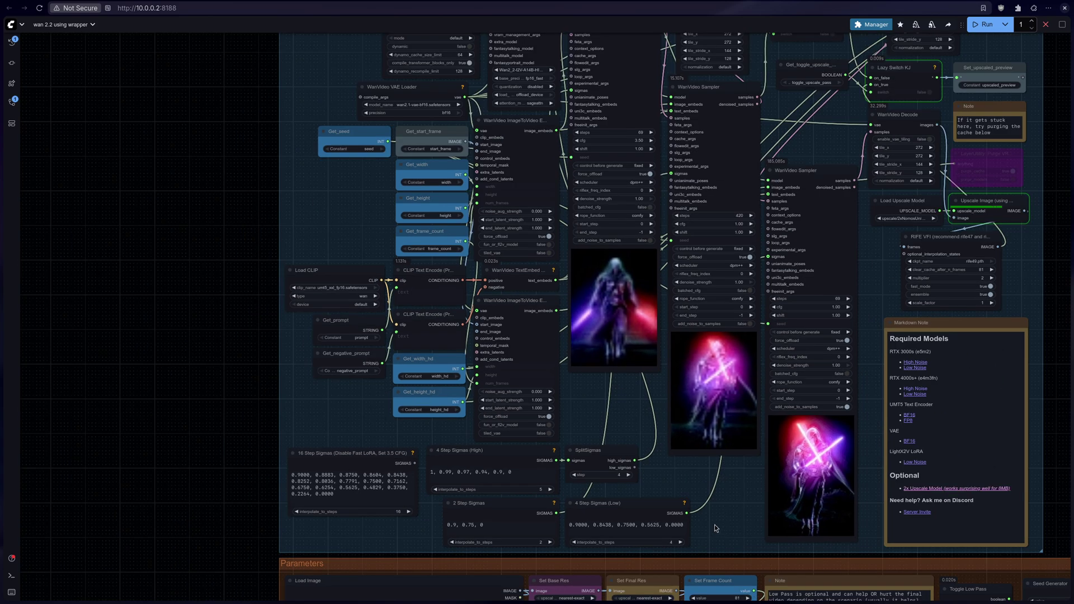
scroll(714, 525, down, 3)
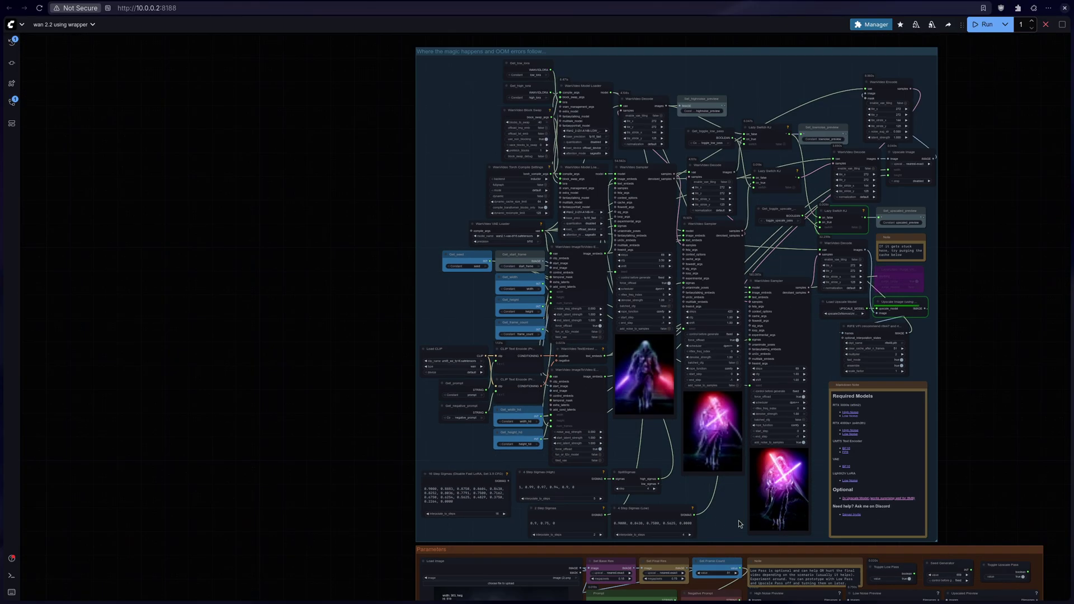
drag(950, 487, 890, 266)
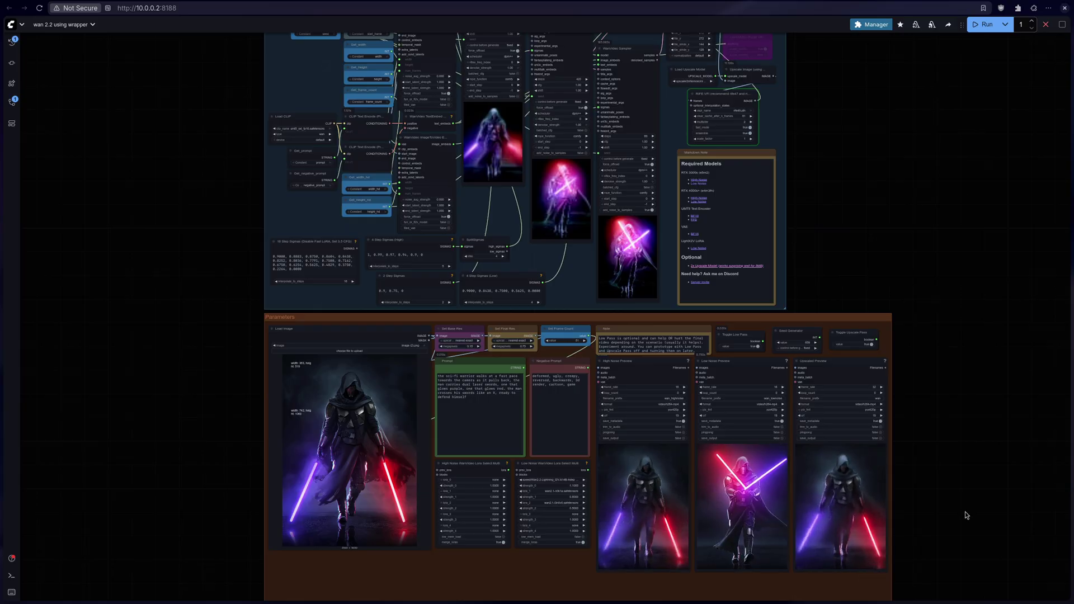
drag(957, 547, 895, 507)
scroll(868, 525, up, 3)
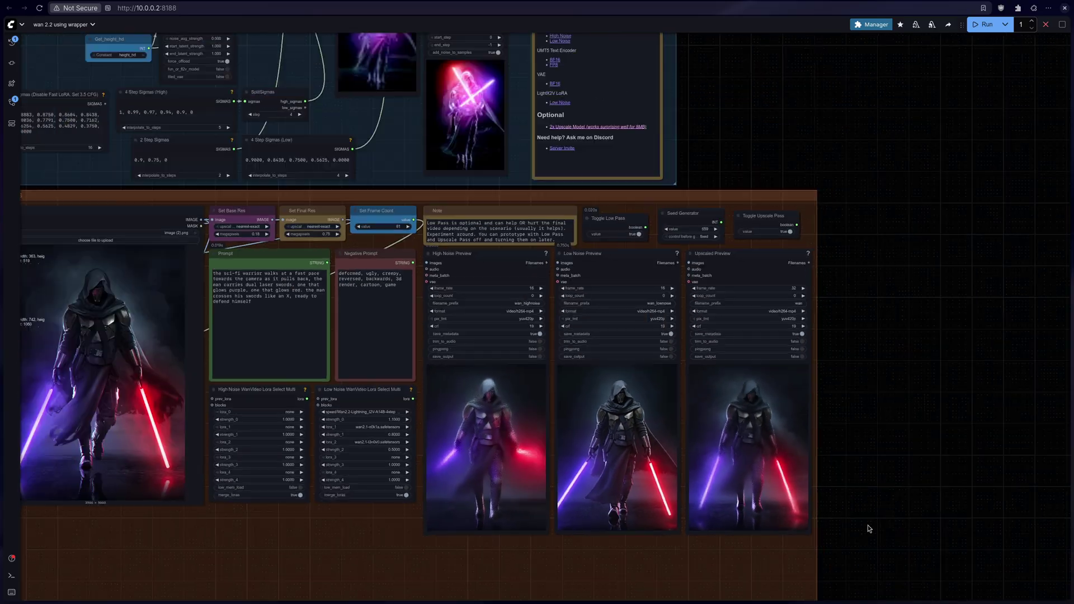
scroll(867, 526, down, 4)
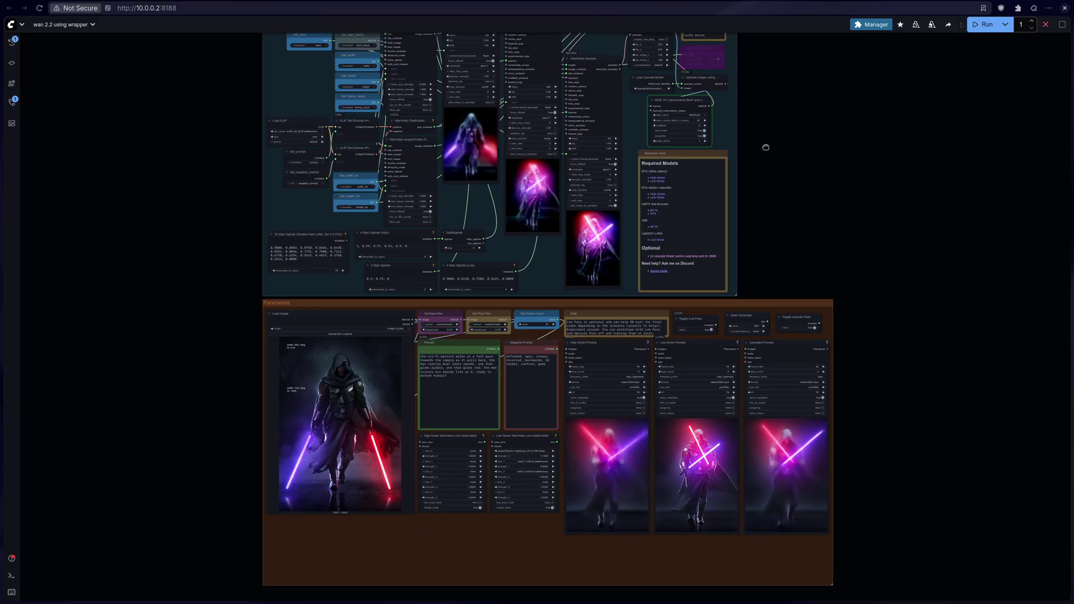
scroll(812, 517, up, 2)
scroll(859, 540, down, 2)
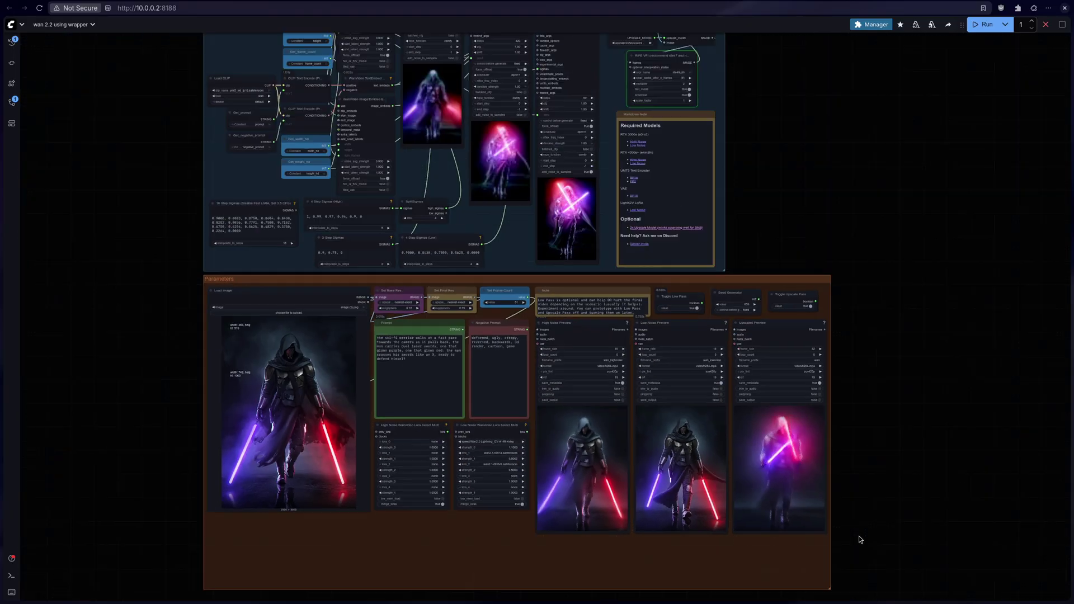
scroll(799, 317, up, 3)
scroll(799, 317, up, 2)
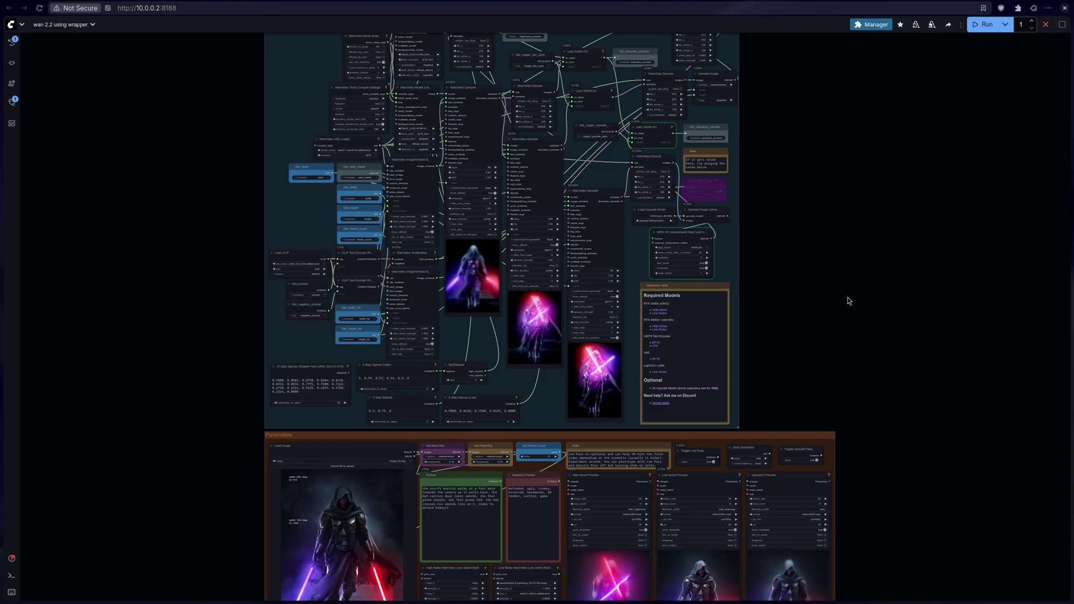
scroll(465, 369, up, 1)
Step: Link 2 Step Sigmas to the first WanVideo Sampler's sigmas and 4 Step Sigmas (Low) to the second
scroll(466, 369, up, 8)
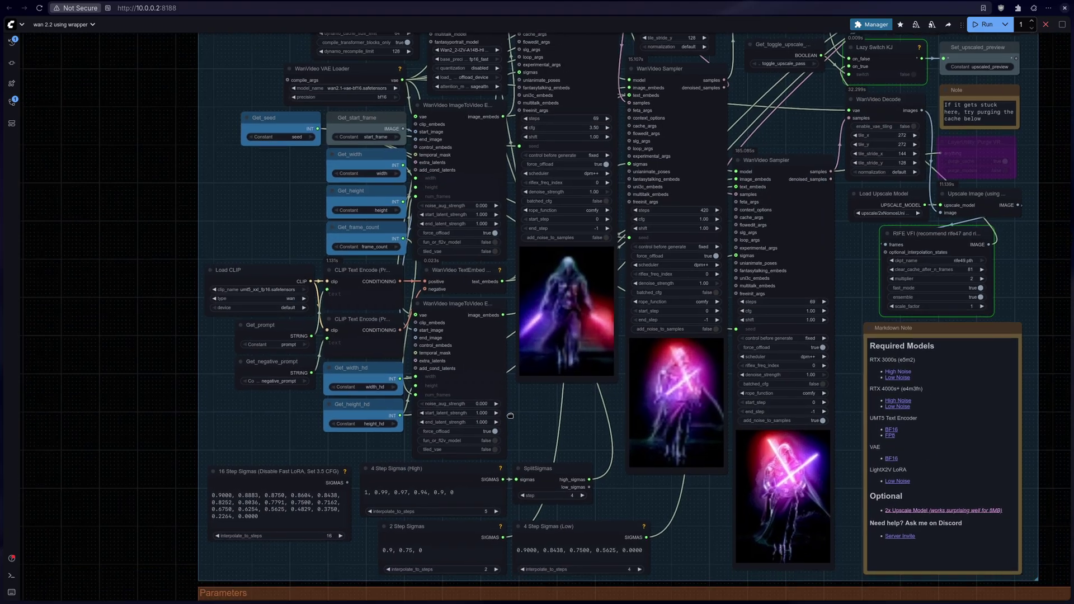
scroll(463, 365, down, 3)
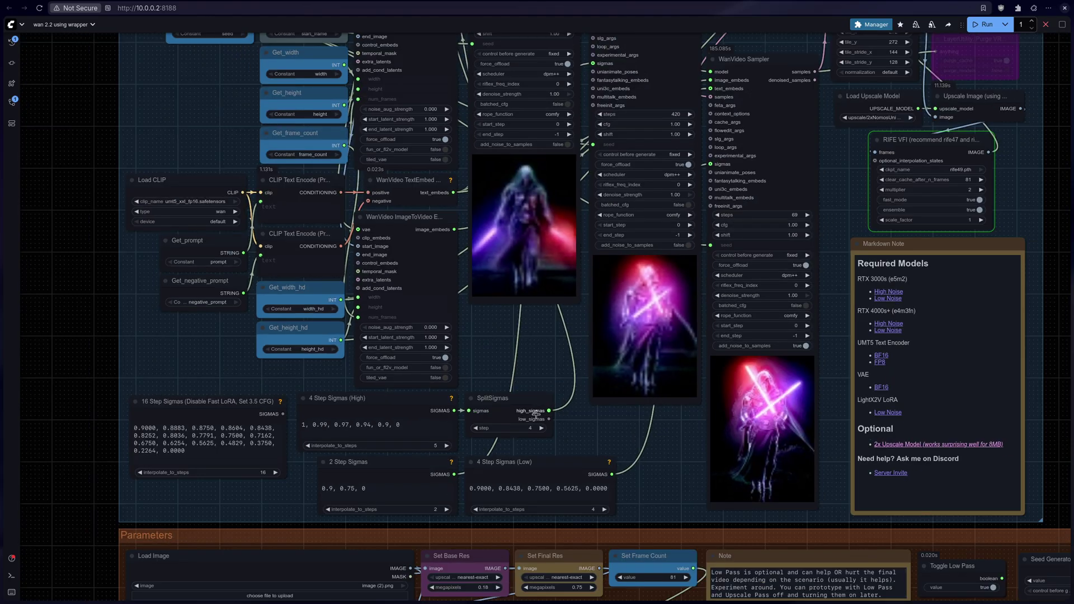
drag(550, 411, 525, 41)
scroll(529, 96, down, 6)
scroll(568, 168, up, 5)
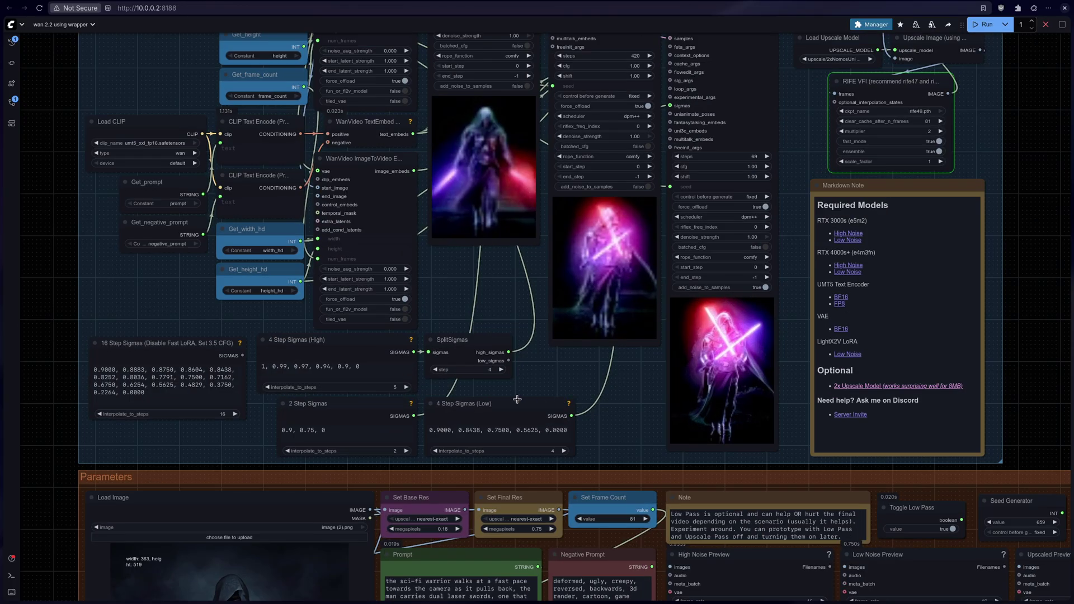
scroll(557, 399, down, 2)
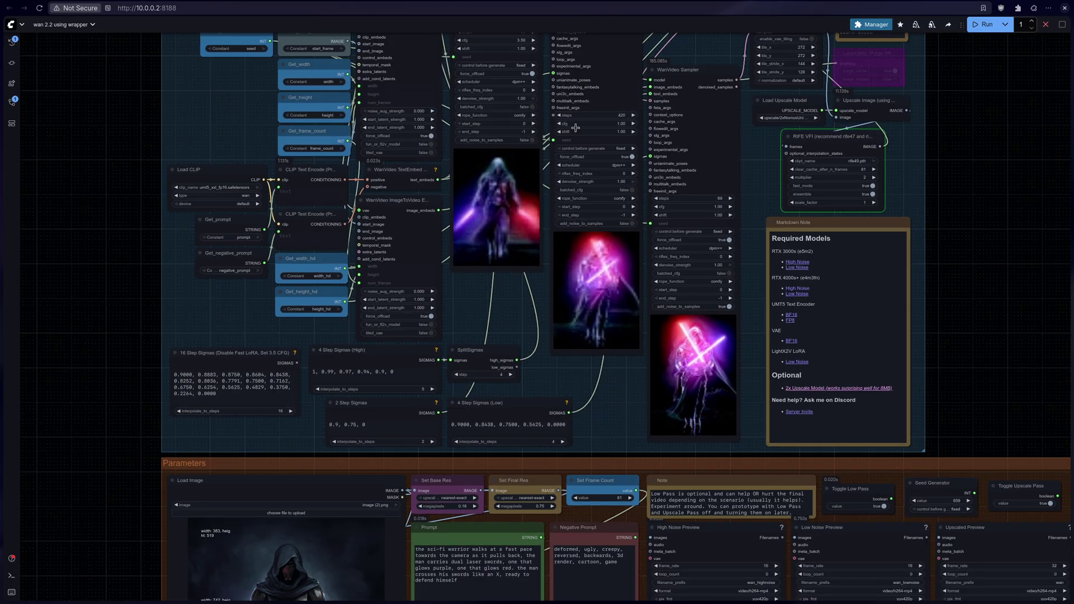
drag(442, 417, 560, 71)
drag(569, 413, 667, 202)
drag(657, 156, 655, 157)
mouse_move(569, 413)
mouse_down()
mouse_move(551, 140)
mouse_move(602, 149)
mouse_move(573, 417)
mouse_up()
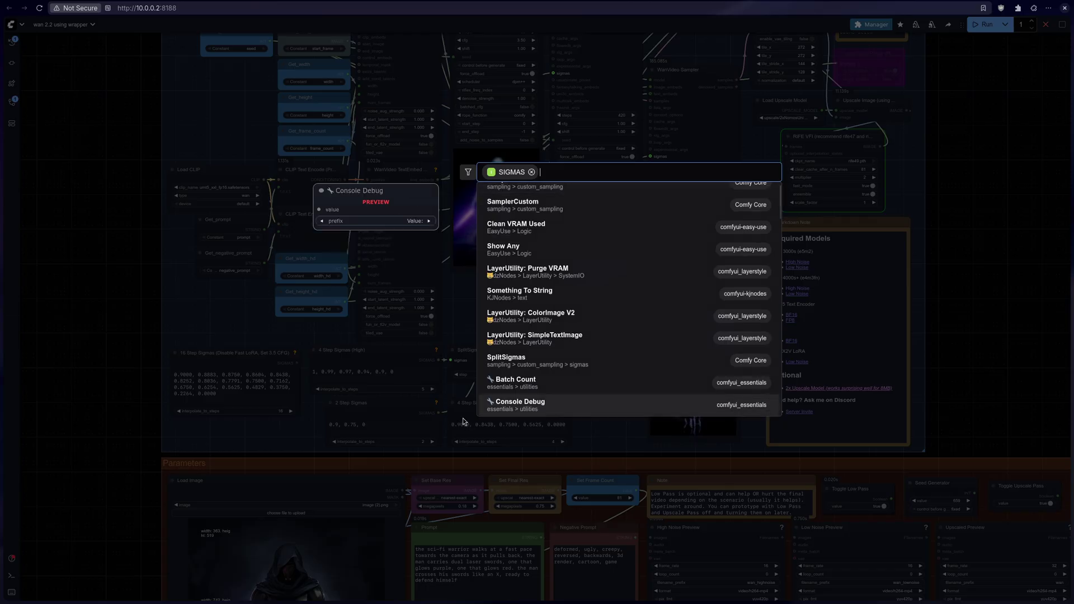
Step: Dismiss the SIGMAS node search unused and bring the main sampler group back into view
key(Escape)
scroll(614, 412, down, 3)
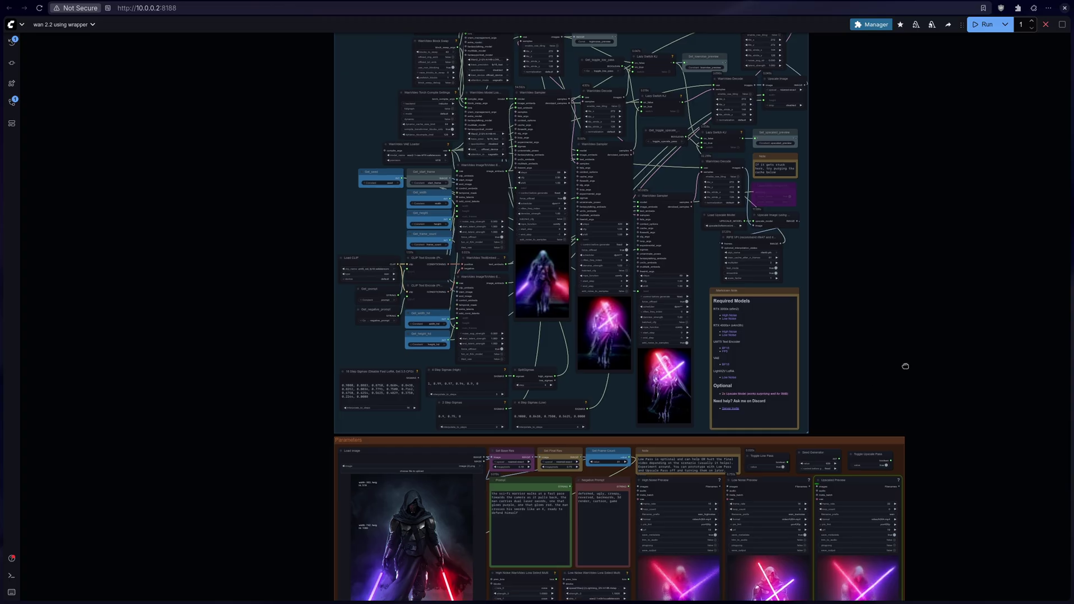
scroll(828, 427, up, 15)
scroll(837, 475, down, 10)
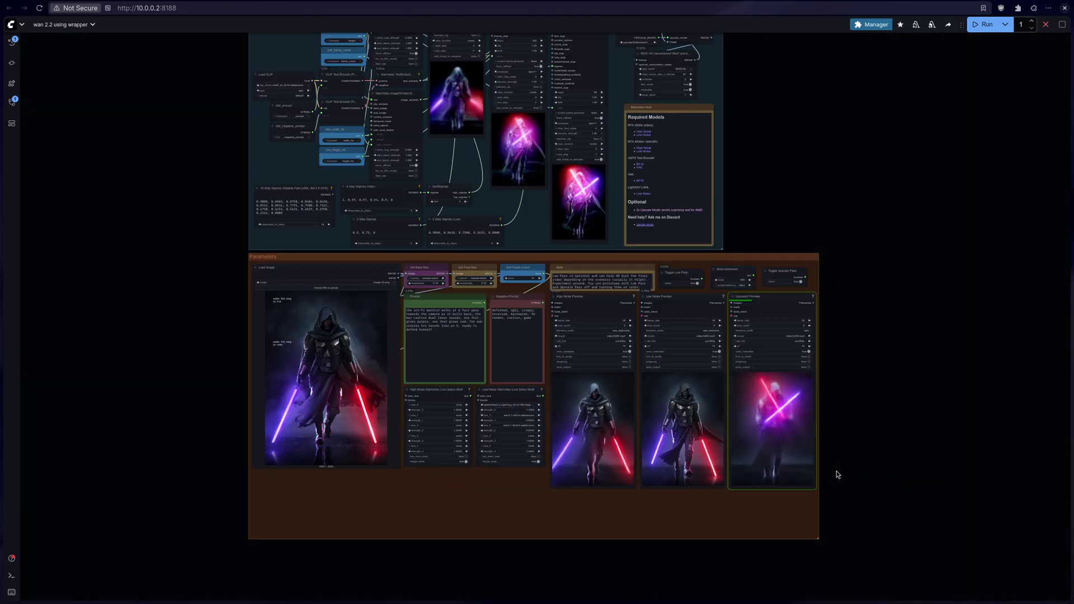
scroll(837, 473, up, 6)
drag(828, 196, 714, 267)
scroll(714, 266, down, 4)
drag(626, 121, 770, 410)
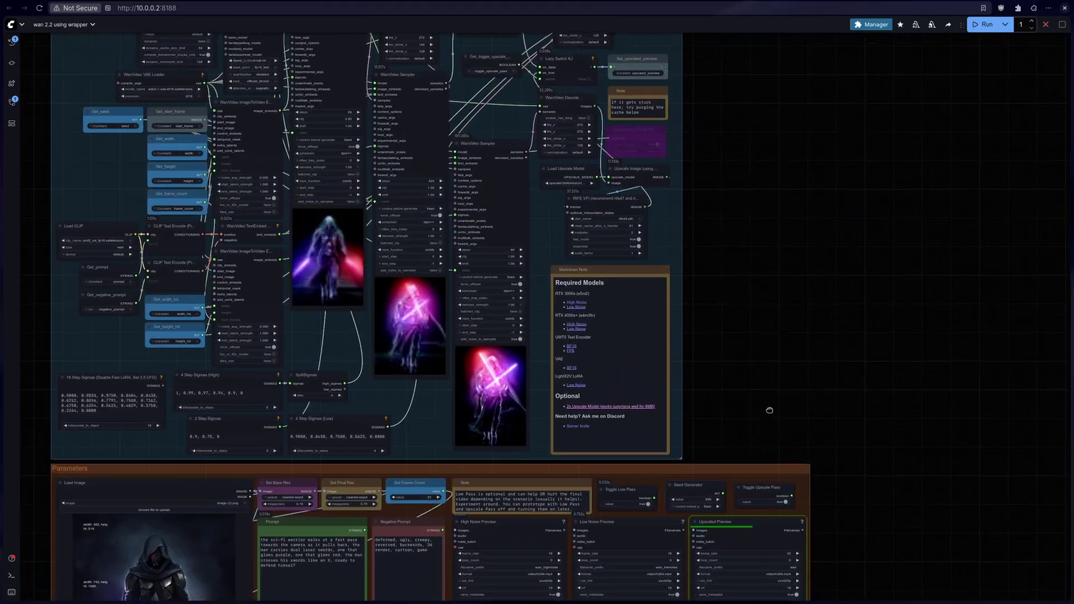
drag(724, 263, 831, 336)
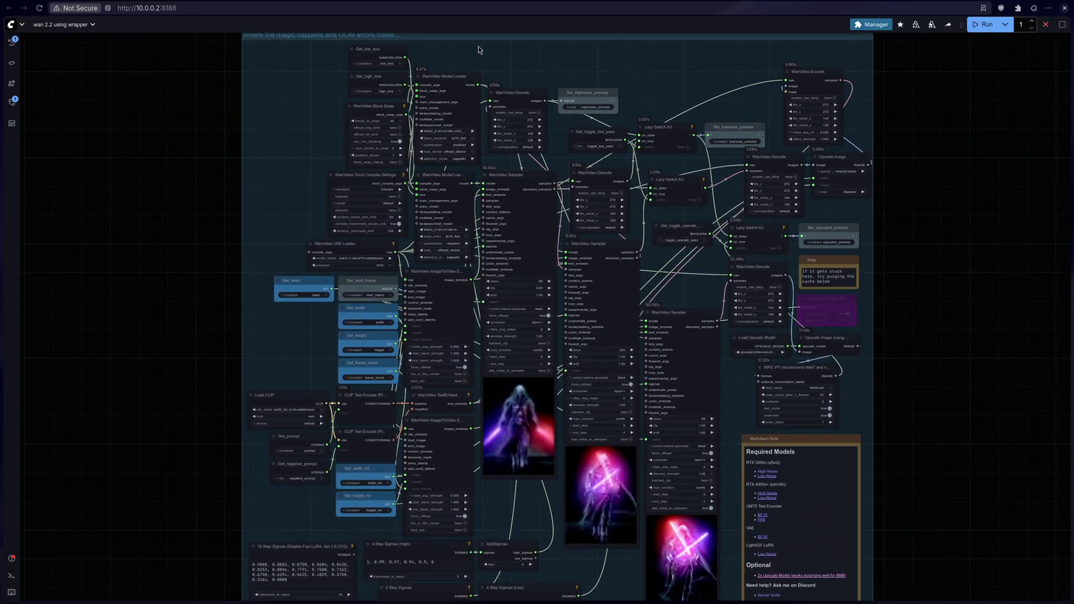
drag(451, 54, 492, 154)
scroll(434, 188, up, 5)
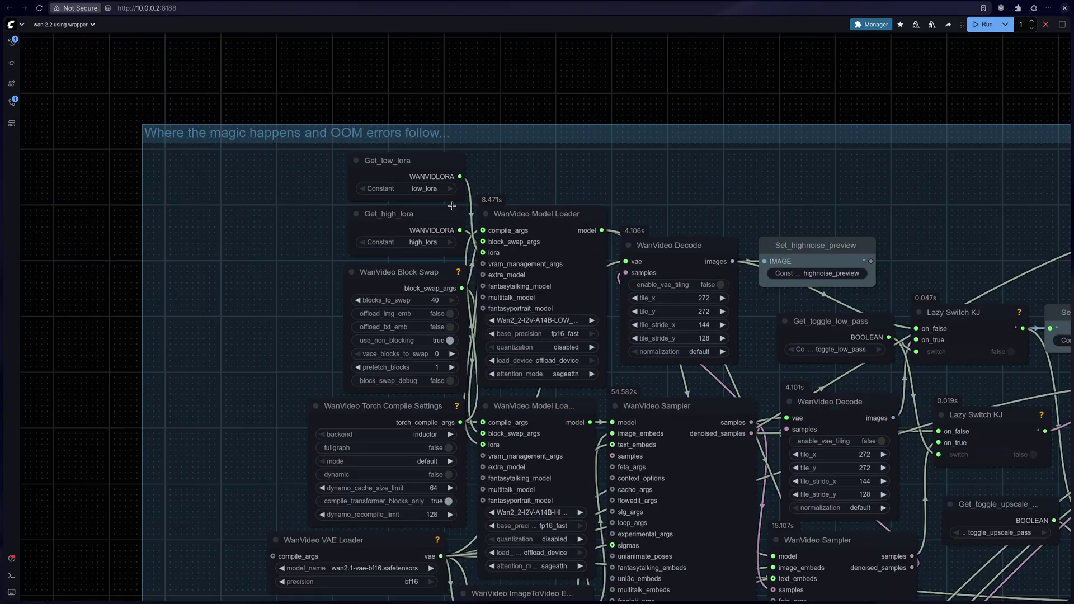
scroll(604, 106, down, 6)
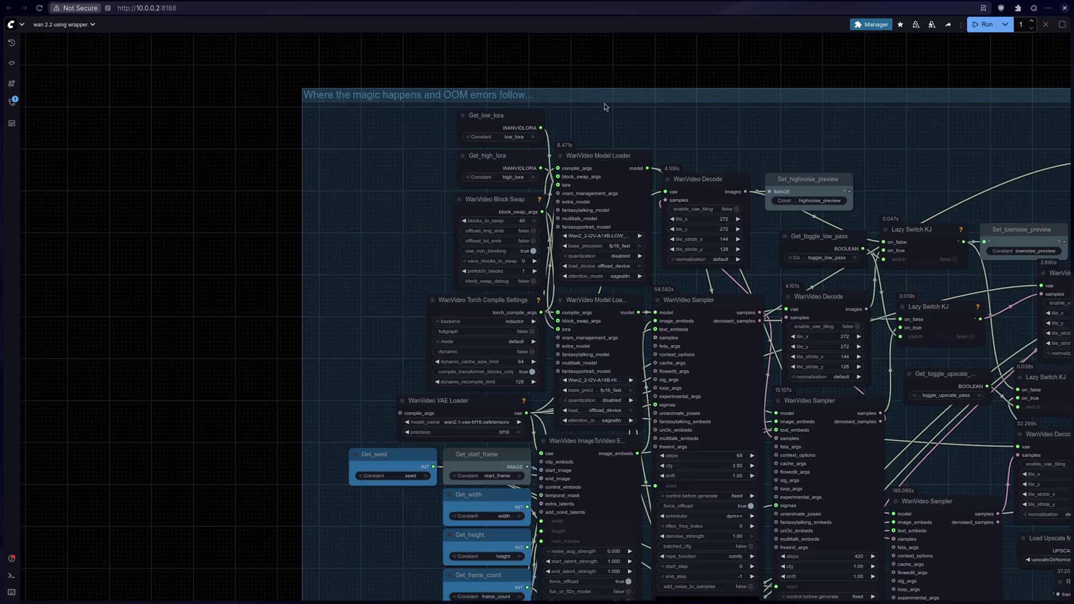
drag(504, 316, 452, 225)
scroll(373, 263, down, 4)
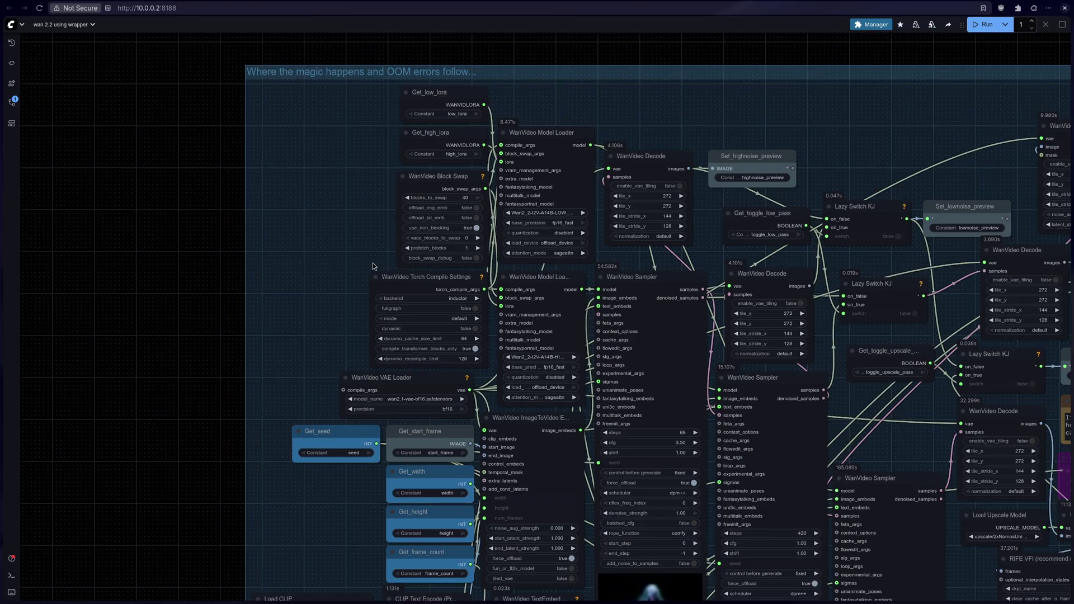
scroll(385, 261, up, 2)
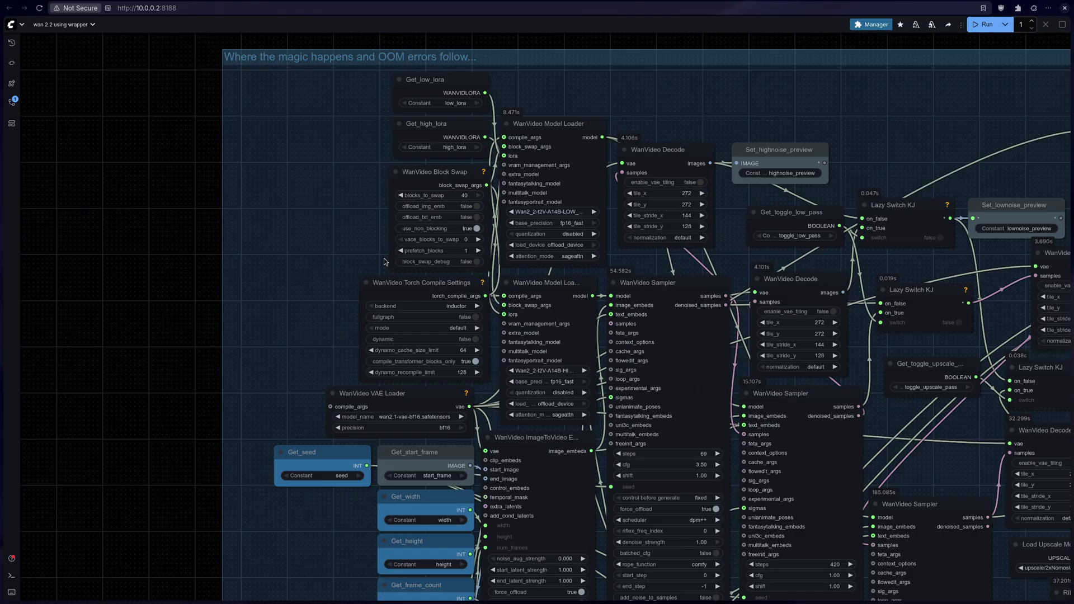
scroll(385, 261, down, 3)
drag(780, 519, 797, 497)
scroll(797, 497, up, 6)
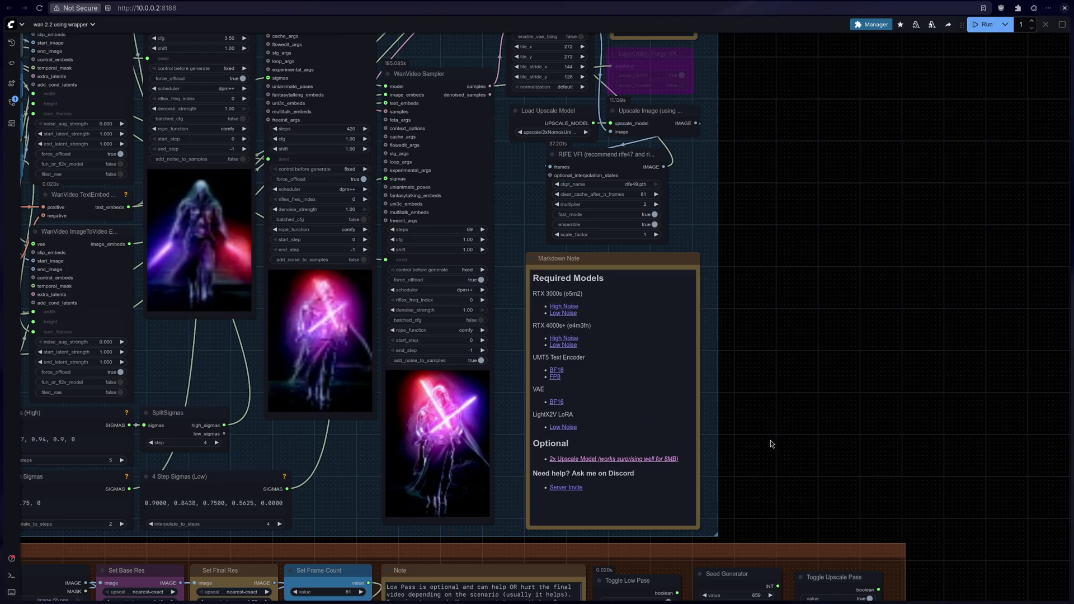
scroll(754, 331, up, 7)
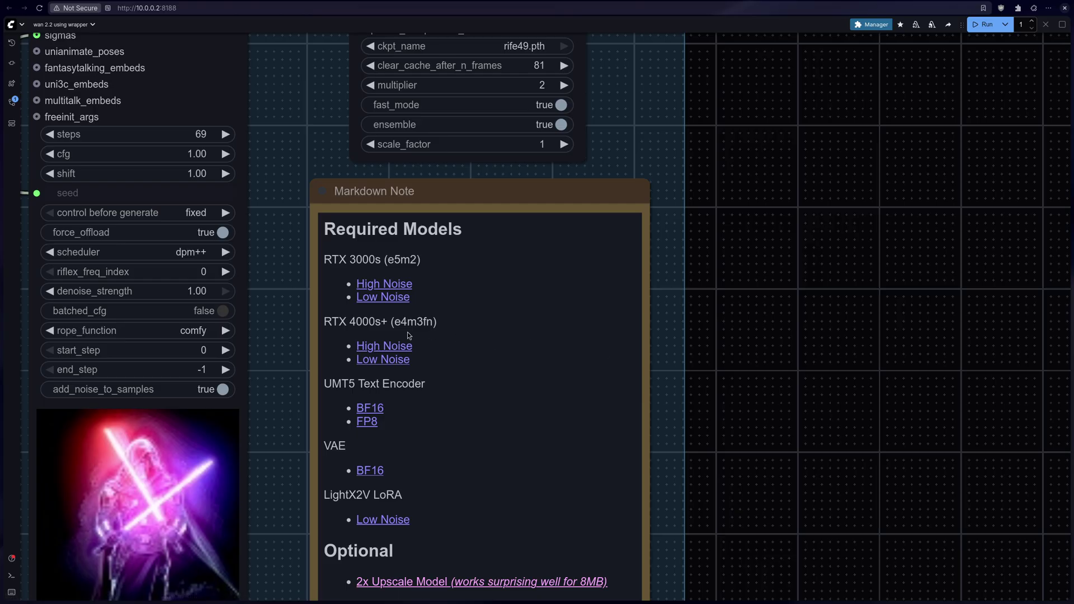
scroll(686, 375, down, 5)
scroll(712, 379, up, 8)
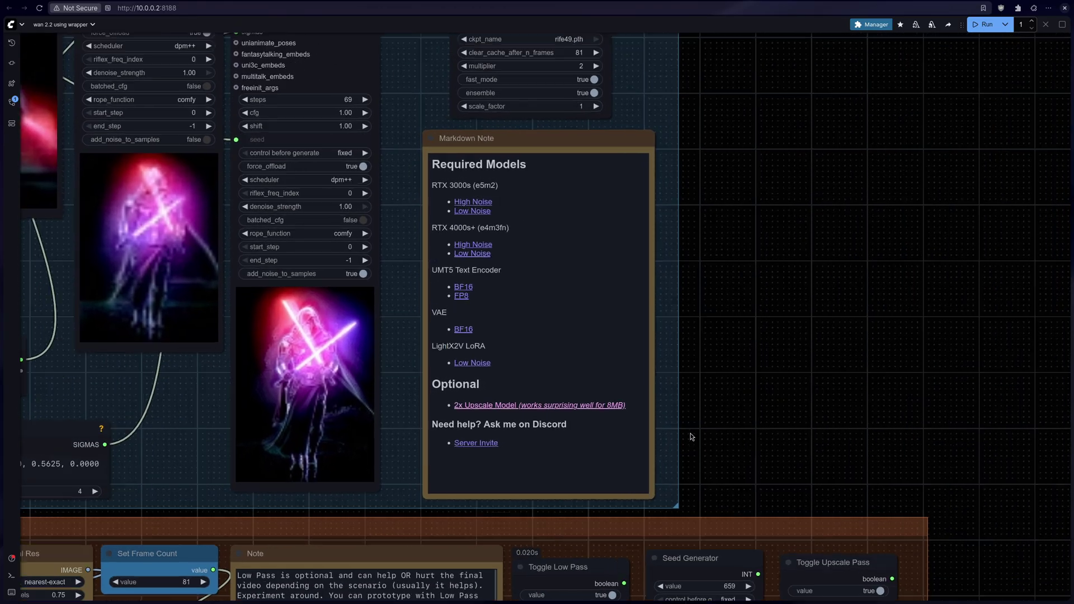
drag(720, 441, 721, 482)
scroll(721, 482, down, 2)
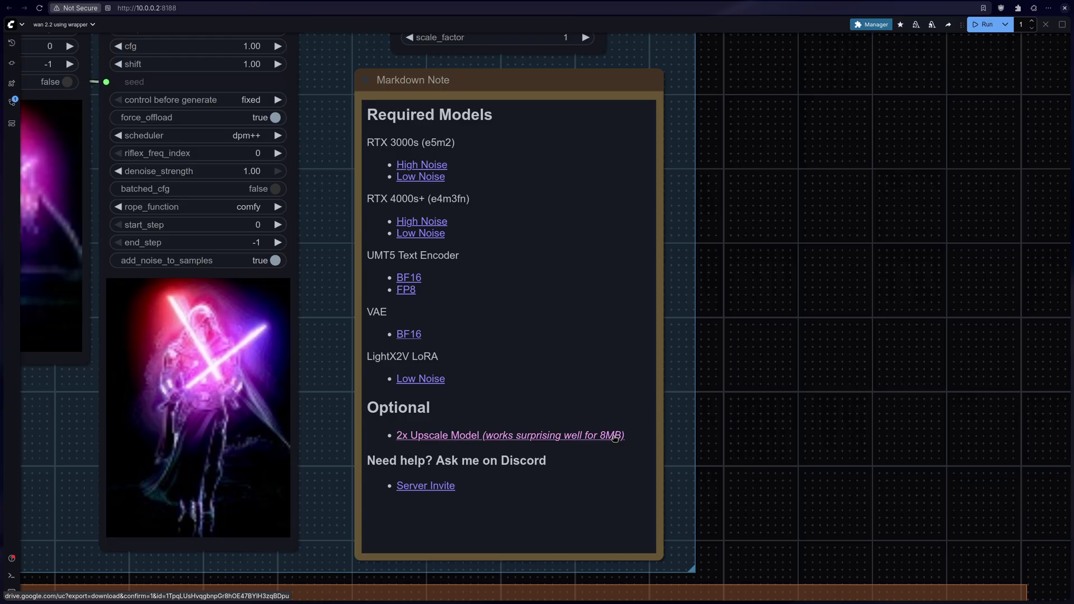
scroll(736, 453, down, 7)
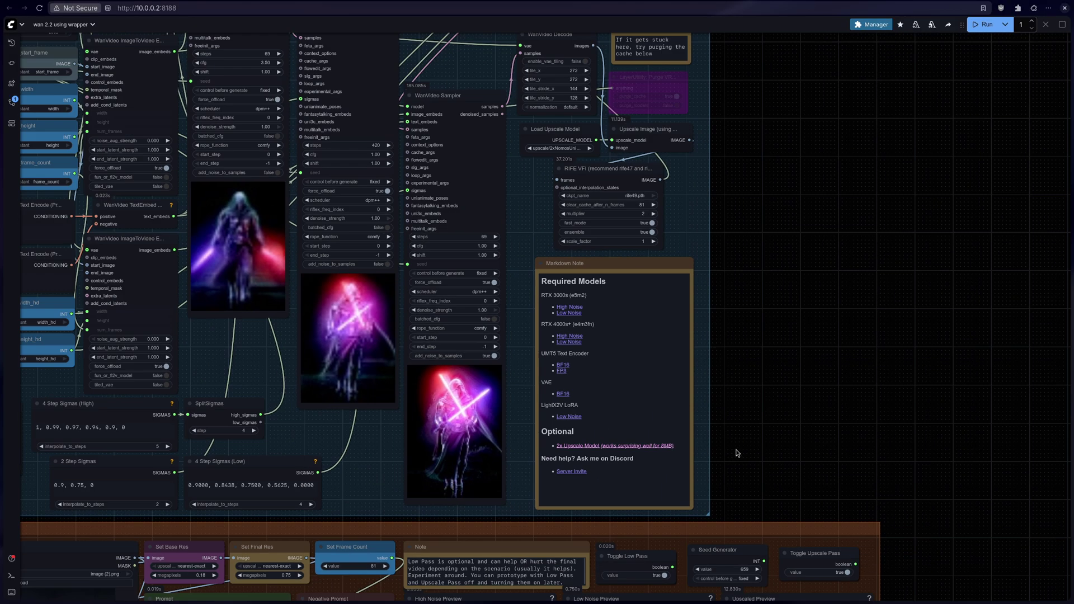
drag(781, 231, 679, 176)
scroll(714, 242, down, 6)
scroll(757, 483, up, 7)
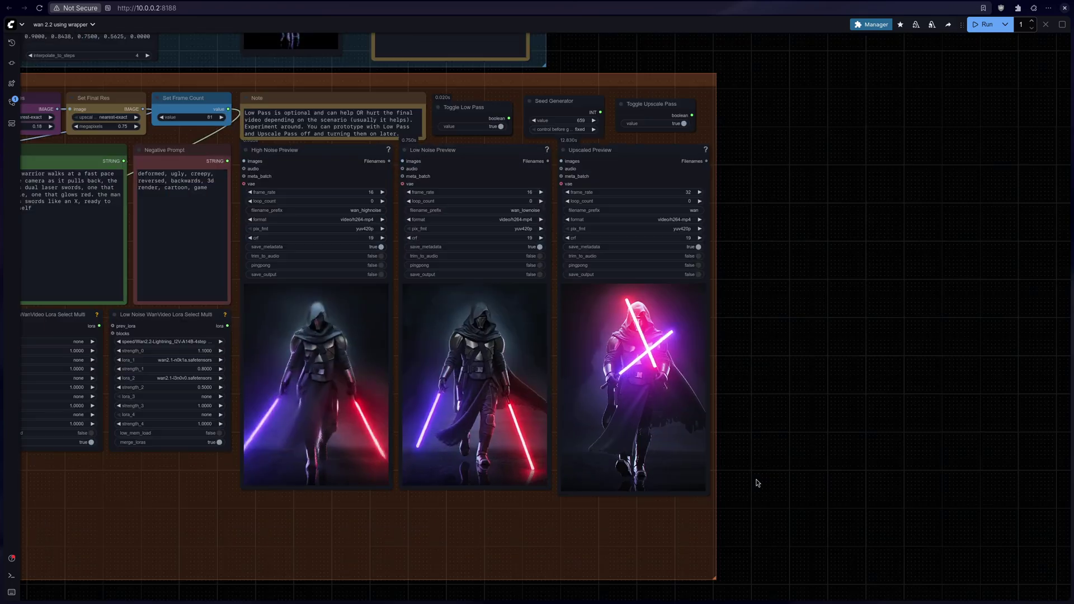
scroll(758, 483, up, 8)
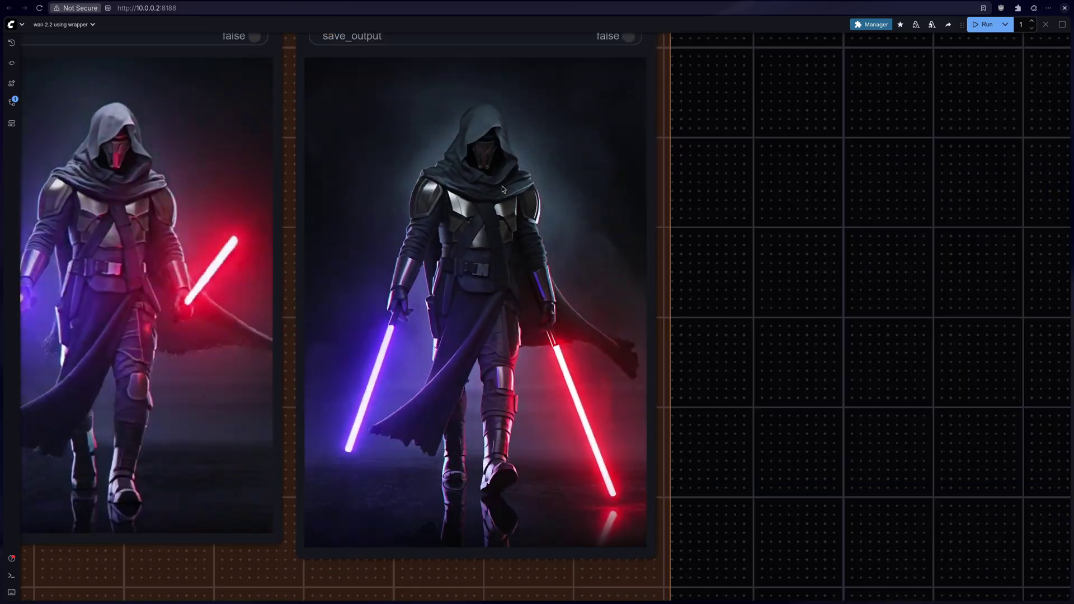
scroll(735, 416, down, 5)
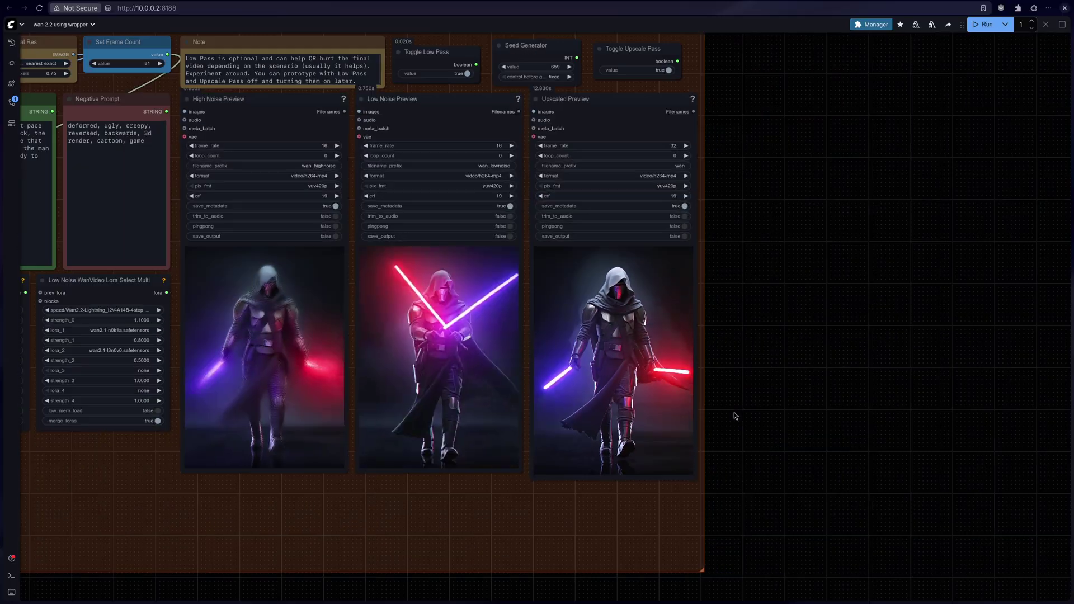
scroll(735, 416, down, 5)
scroll(728, 394, up, 8)
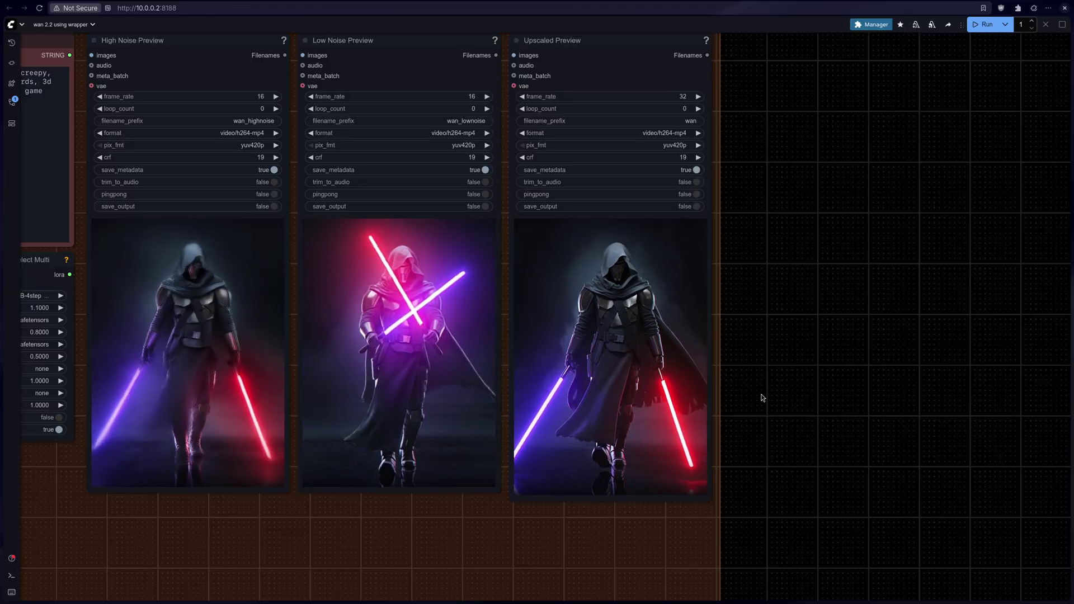
scroll(835, 432, down, 3)
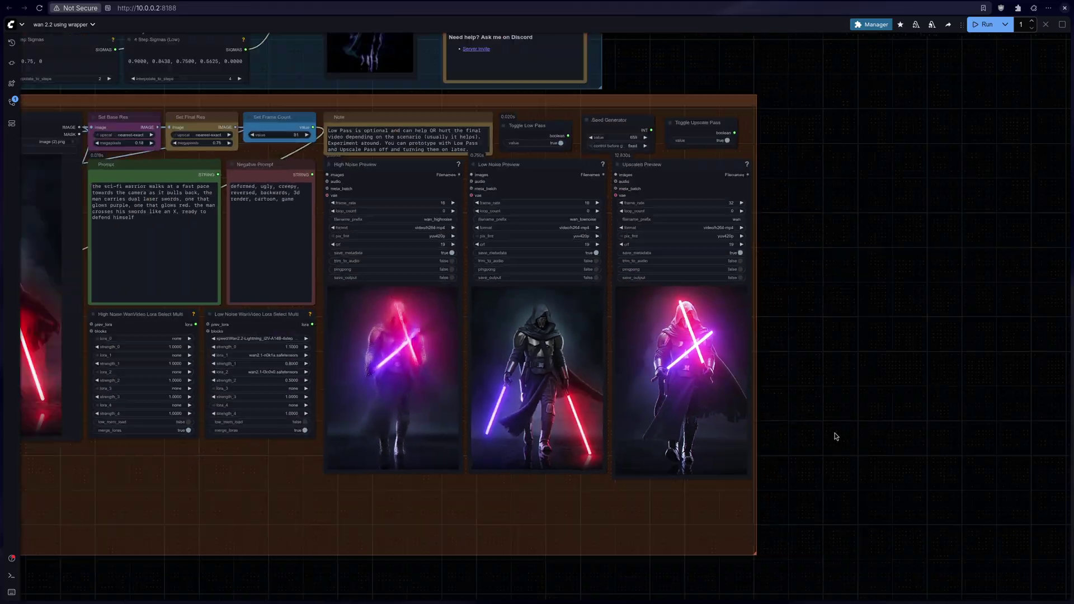
scroll(836, 437, down, 1)
drag(837, 334, 808, 542)
drag(682, 237, 704, 395)
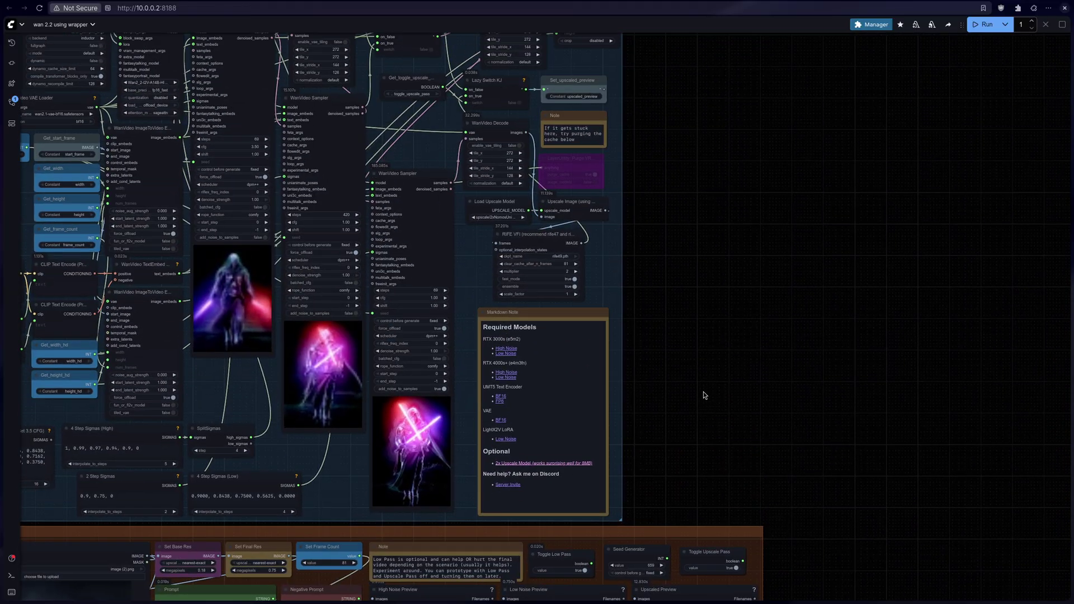
scroll(690, 361, down, 5)
drag(703, 339, 703, 199)
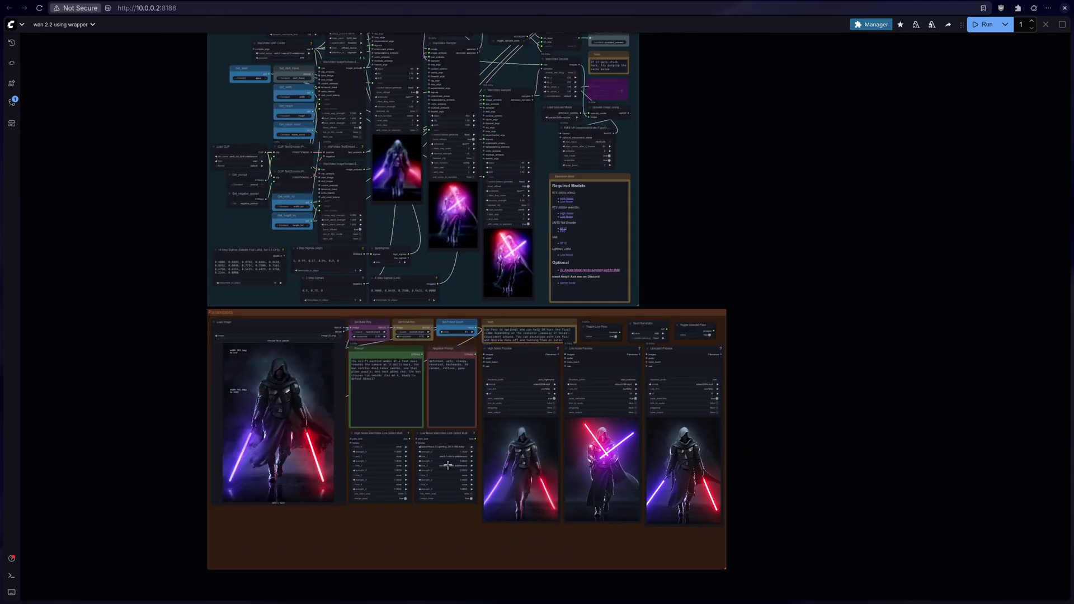
drag(609, 239, 729, 457)
scroll(729, 457, up, 8)
drag(724, 412, 906, 369)
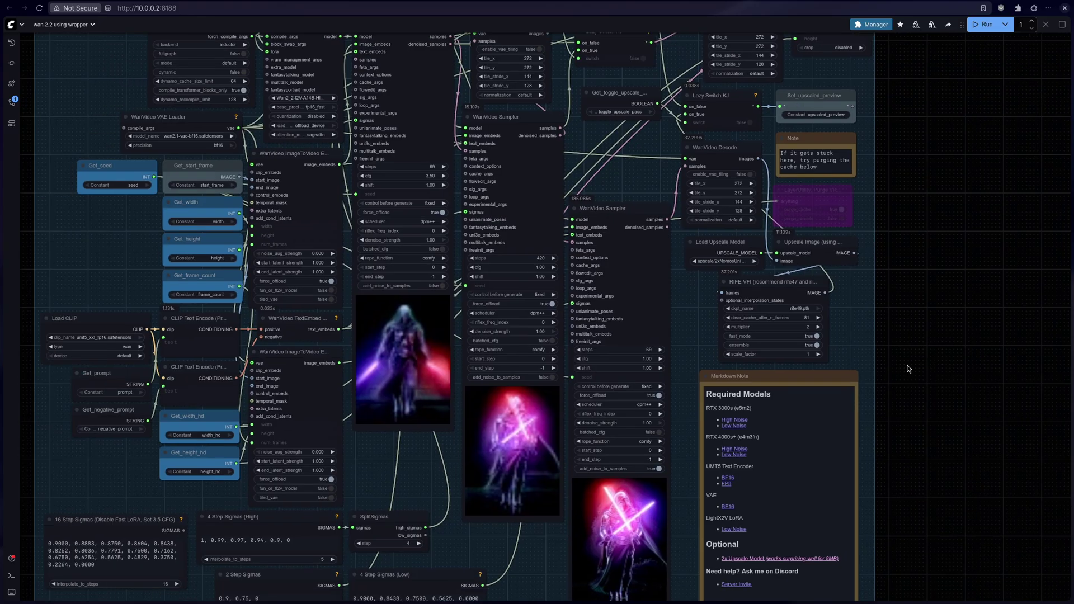
scroll(907, 370, down, 1)
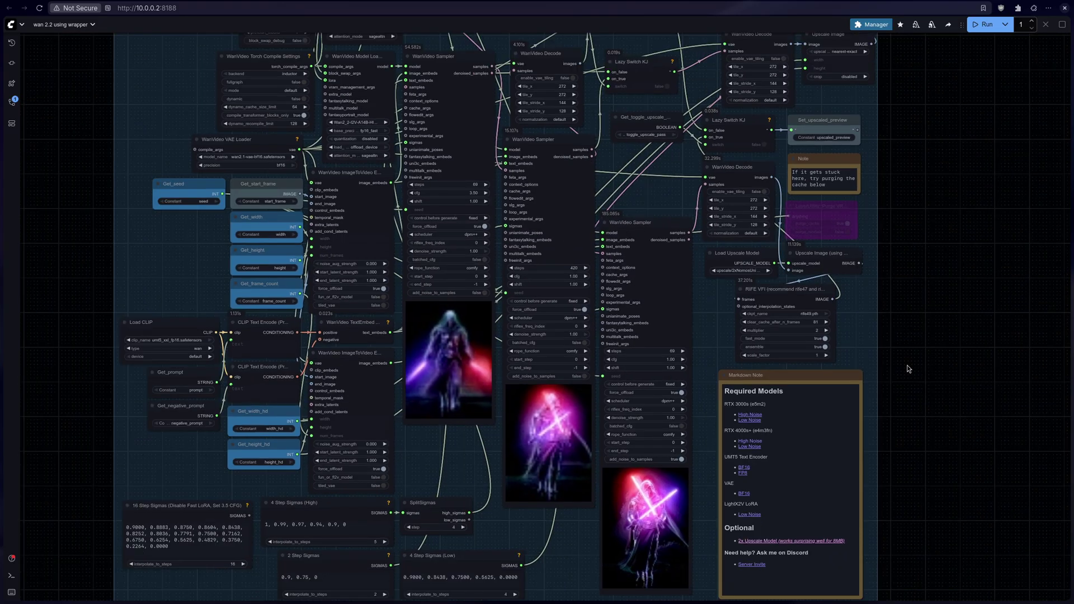
scroll(904, 362, down, 5)
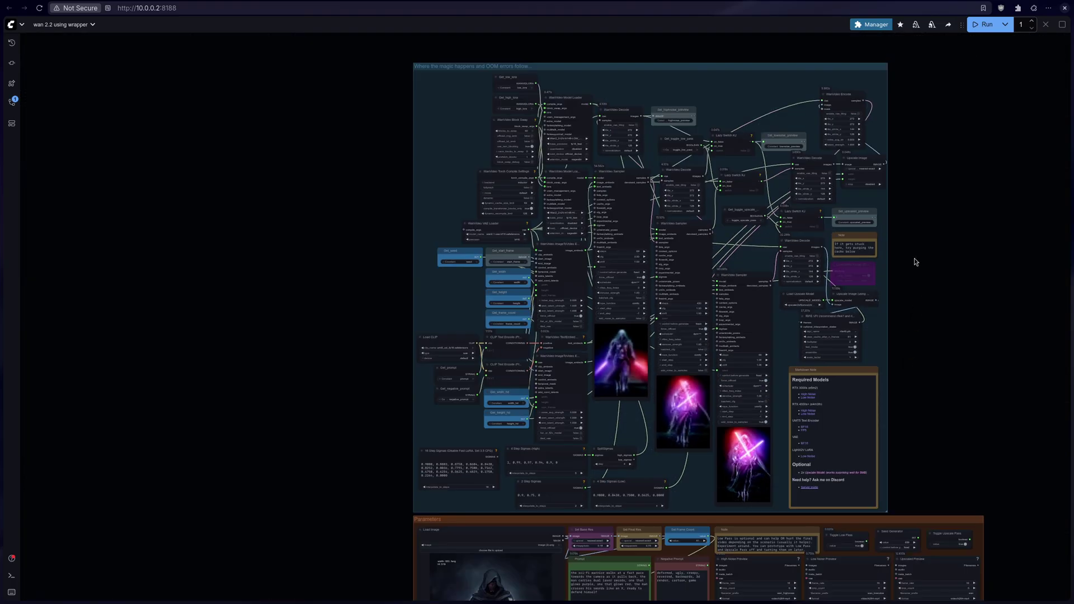
drag(708, 82, 656, 136)
scroll(546, 151, up, 5)
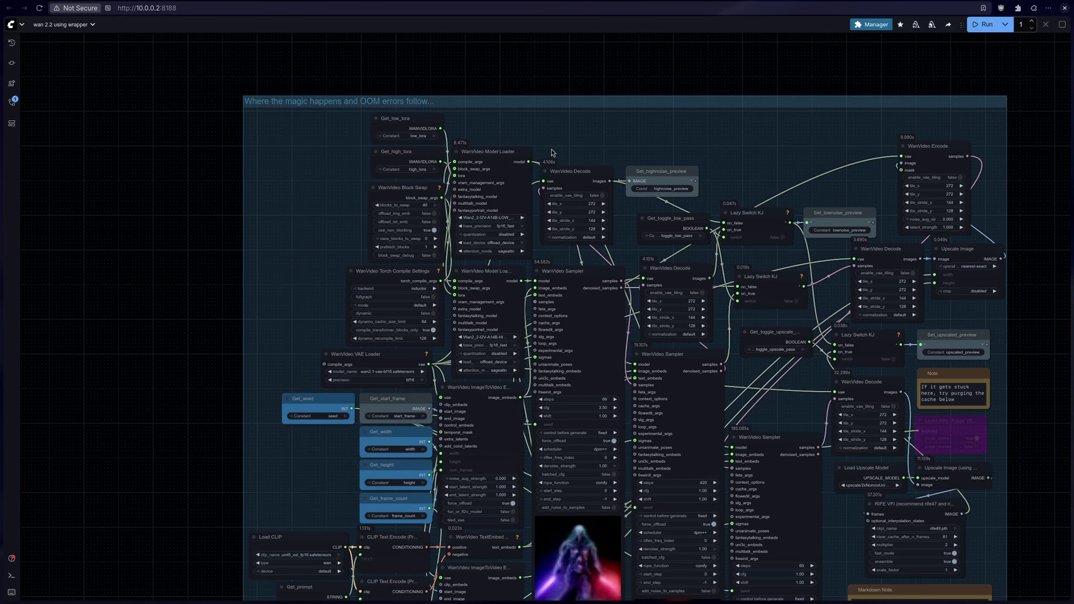
scroll(552, 152, up, 5)
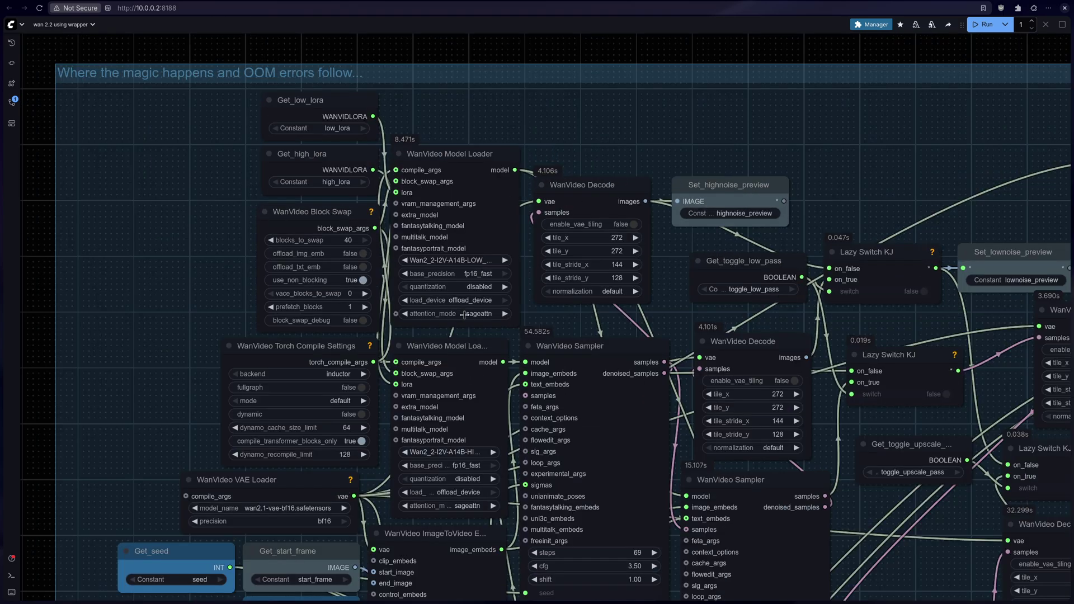
scroll(463, 319, up, 5)
scroll(480, 113, down, 5)
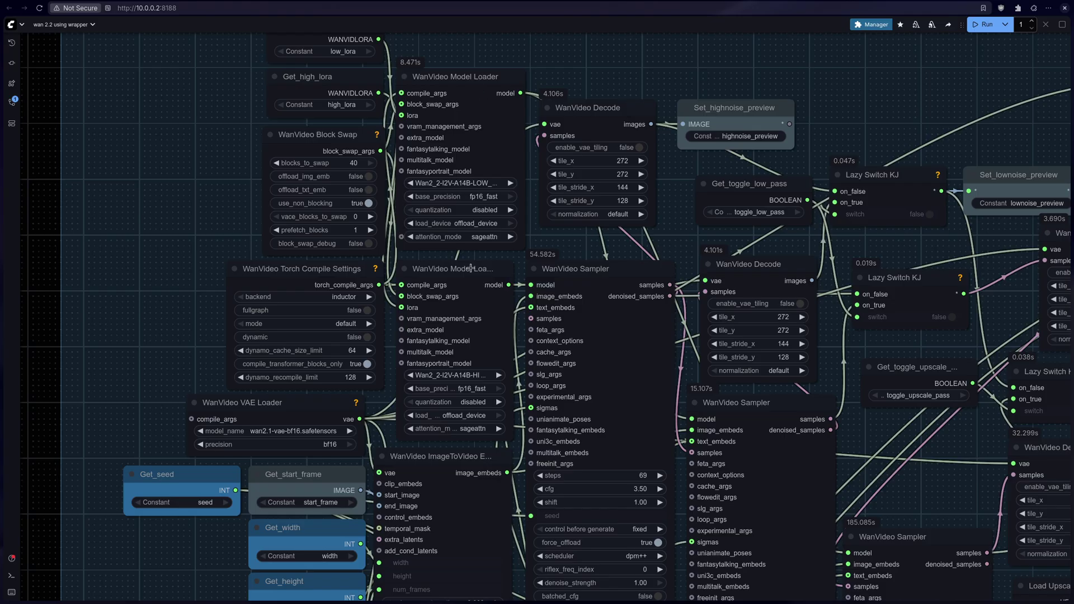
click(476, 237)
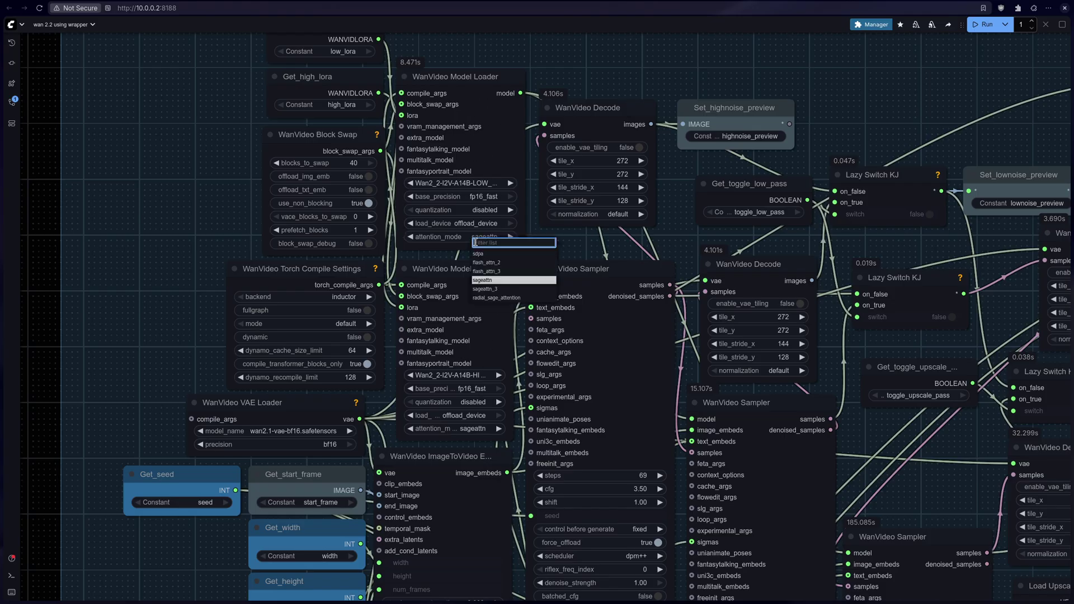
click(481, 236)
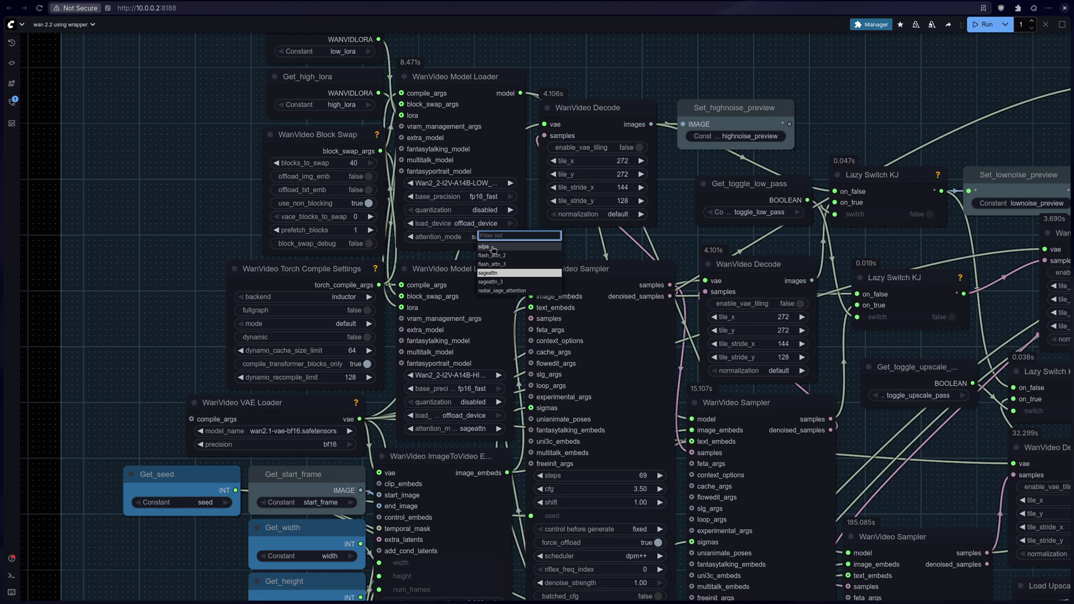
click(467, 430)
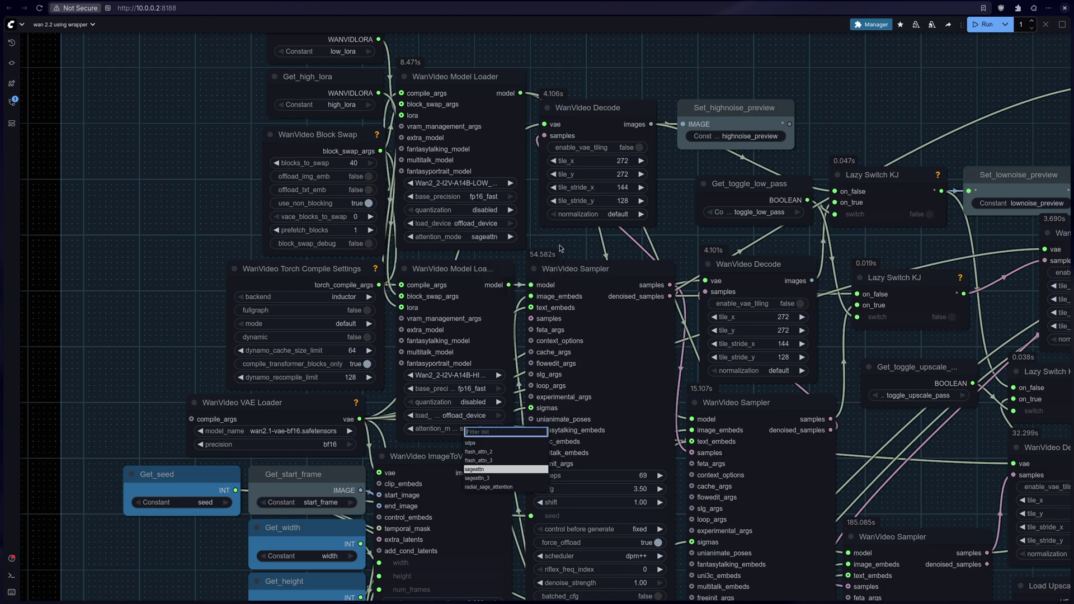
click(479, 238)
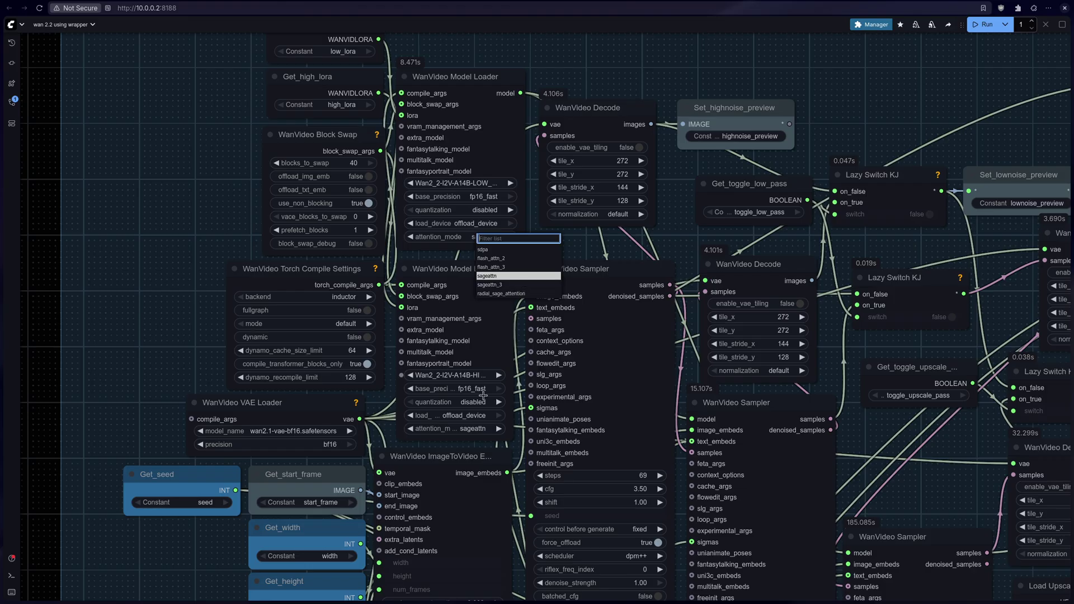
click(472, 428)
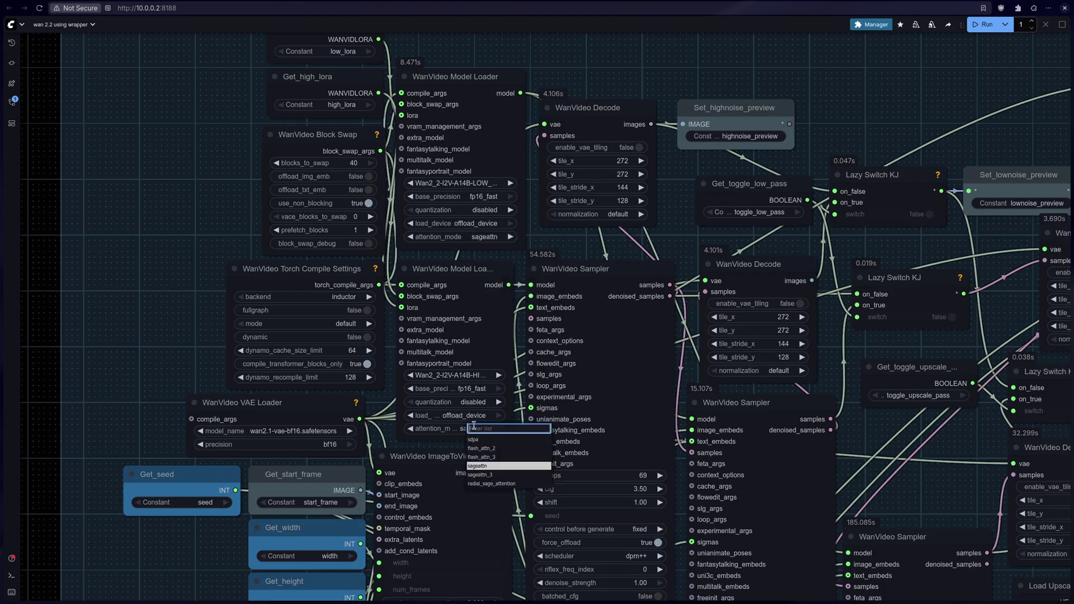
click(564, 224)
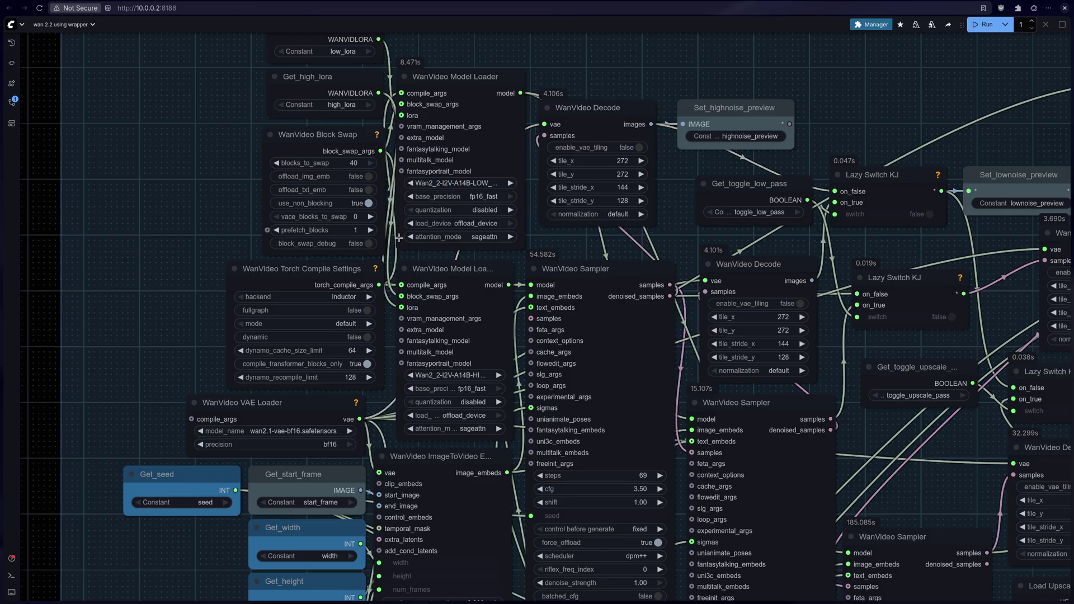
scroll(536, 259, down, 5)
scroll(386, 182, up, 12)
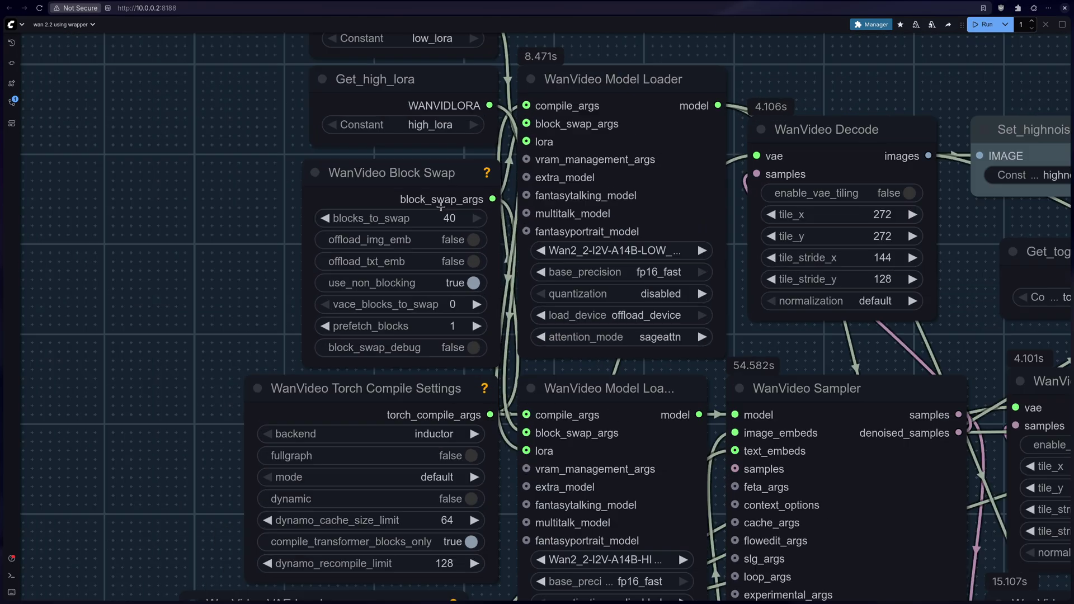
drag(431, 224, 421, 222)
key(ctrl+z)
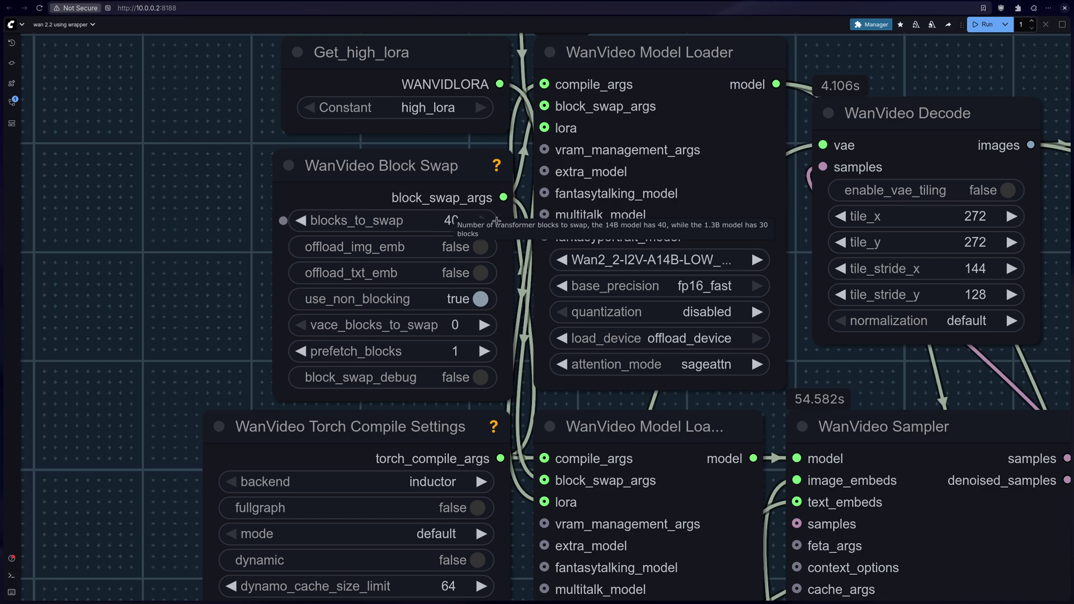
scroll(386, 193, down, 10)
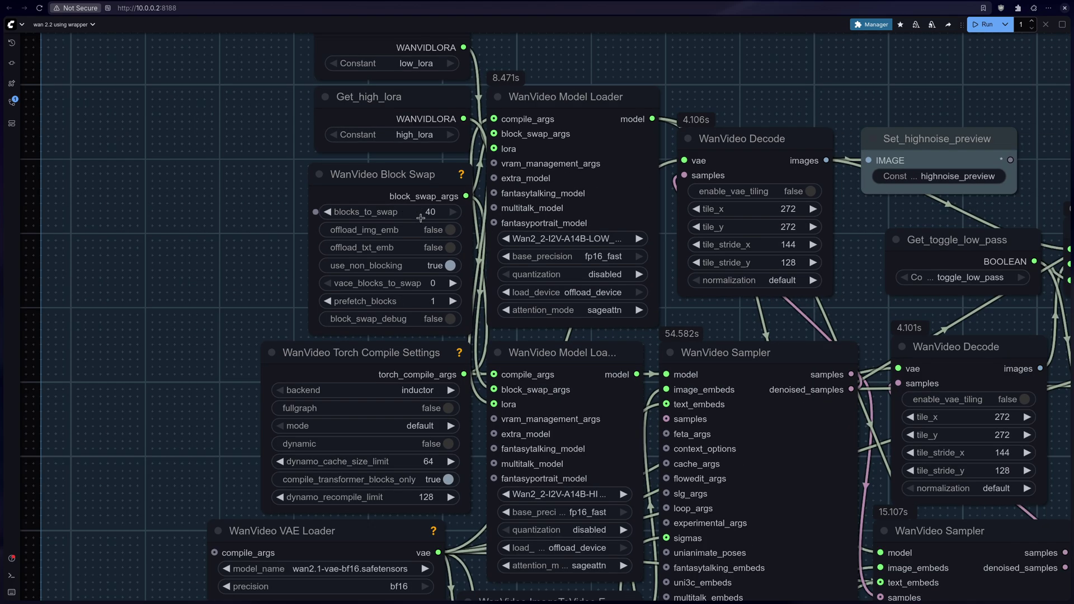
scroll(396, 199, down, 10)
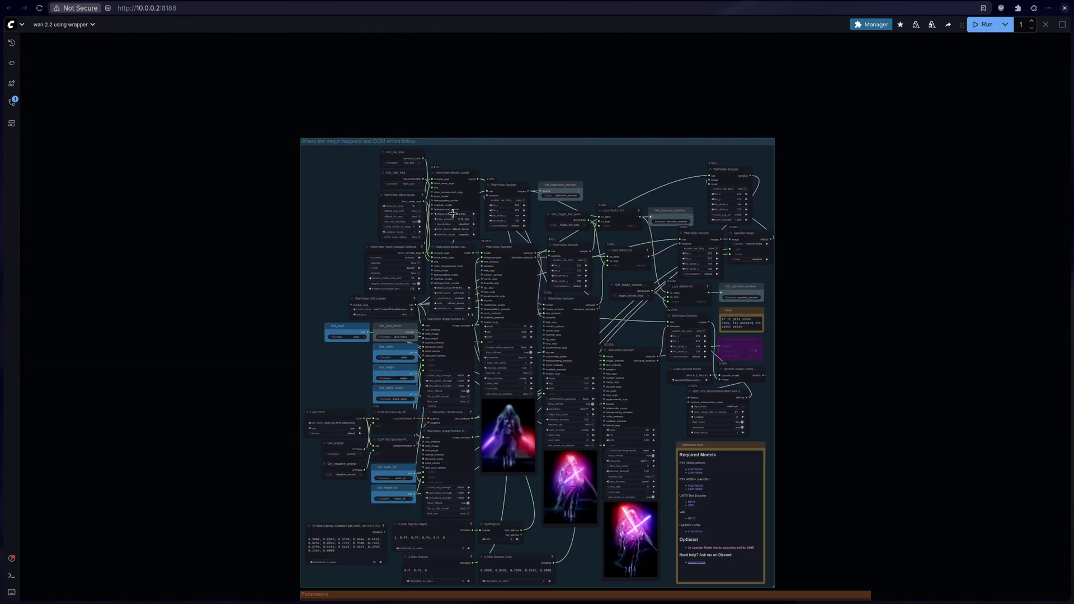
scroll(469, 463, up, 15)
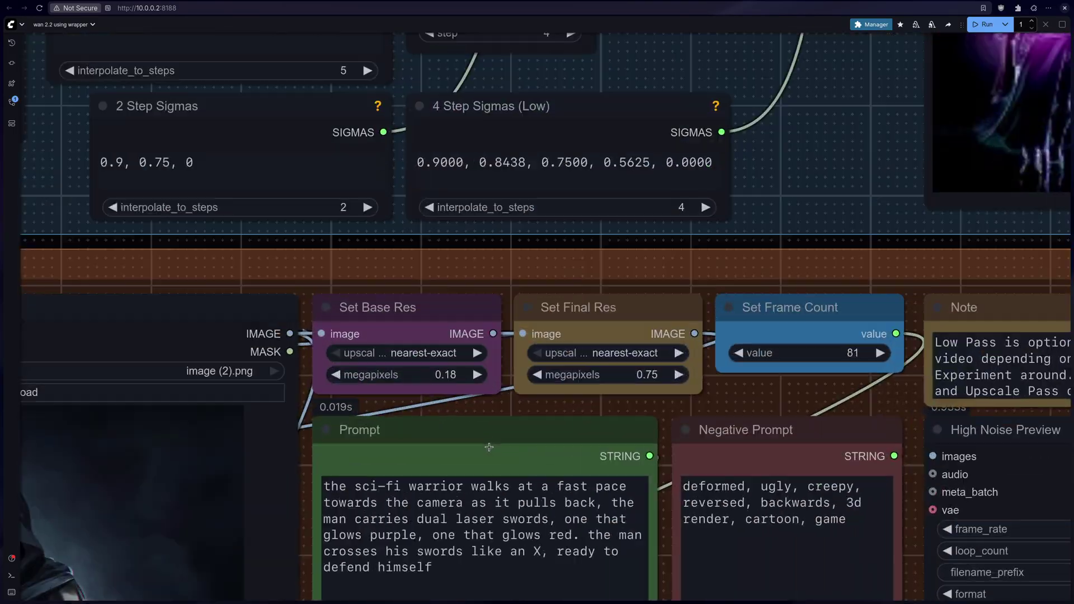
scroll(506, 356, up, 6)
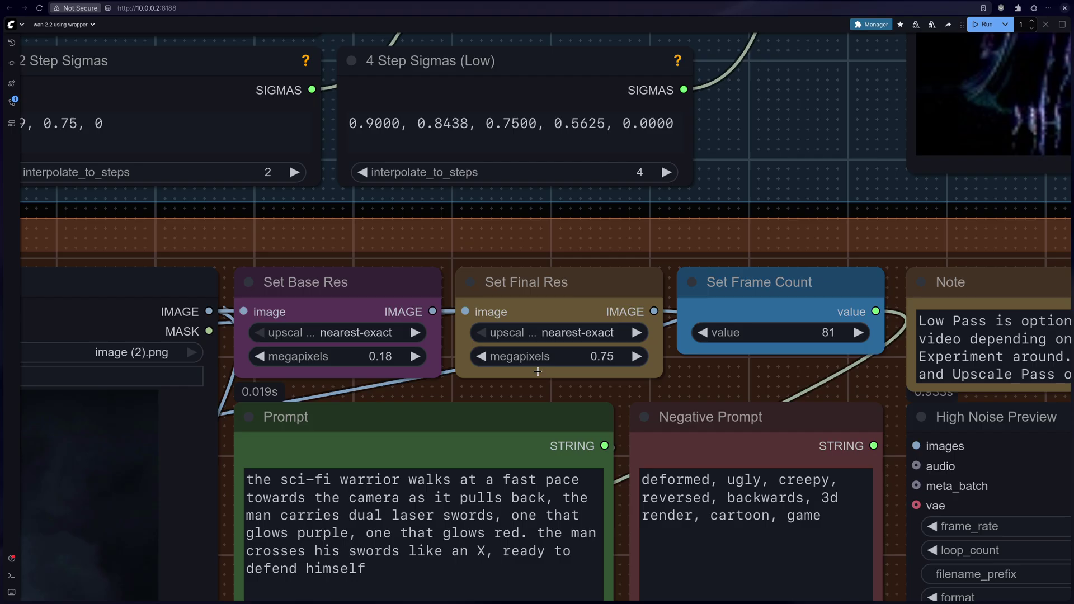
scroll(554, 355, down, 4)
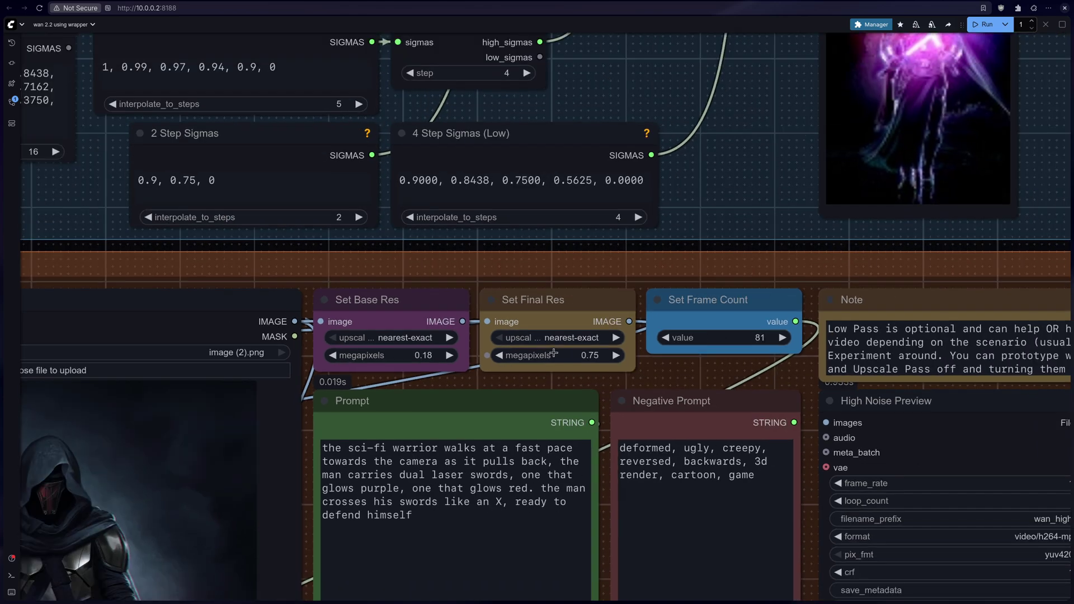
scroll(554, 352, up, 6)
scroll(554, 353, down, 5)
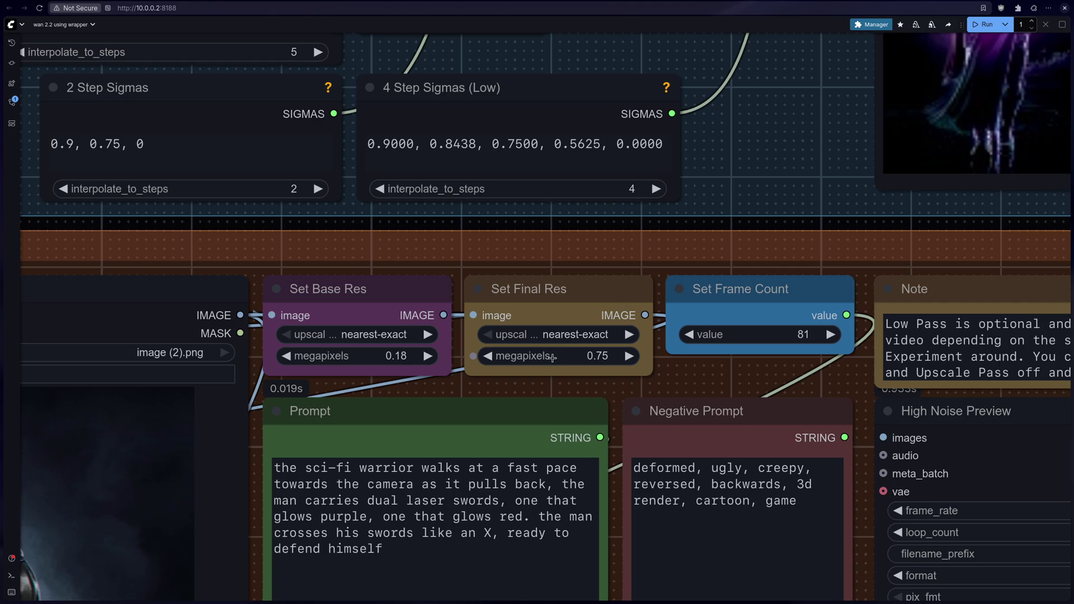
scroll(552, 358, down, 5)
scroll(560, 367, up, 6)
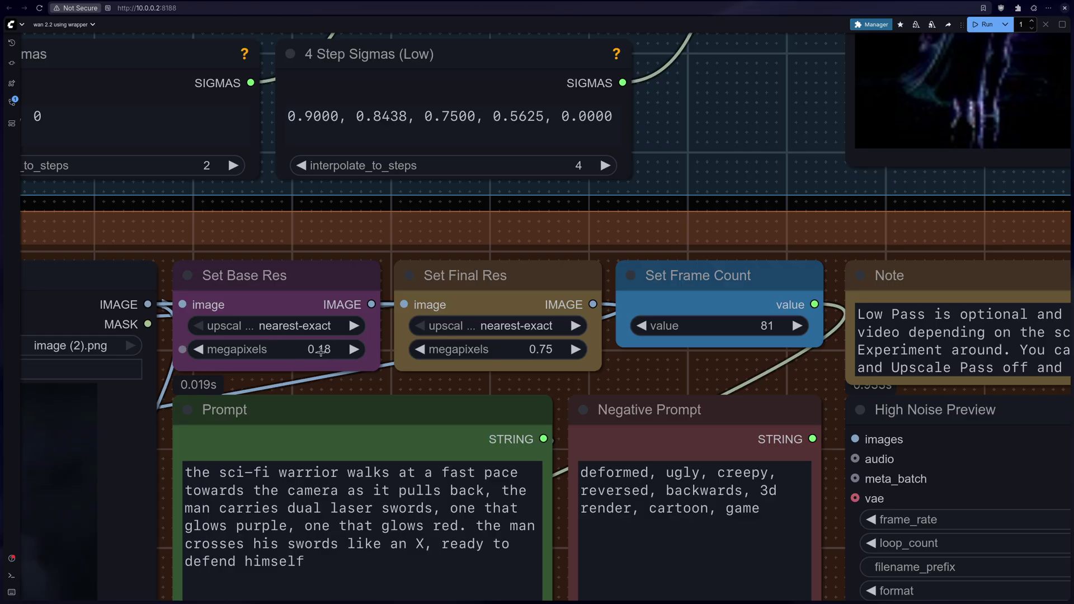
scroll(319, 349, down, 5)
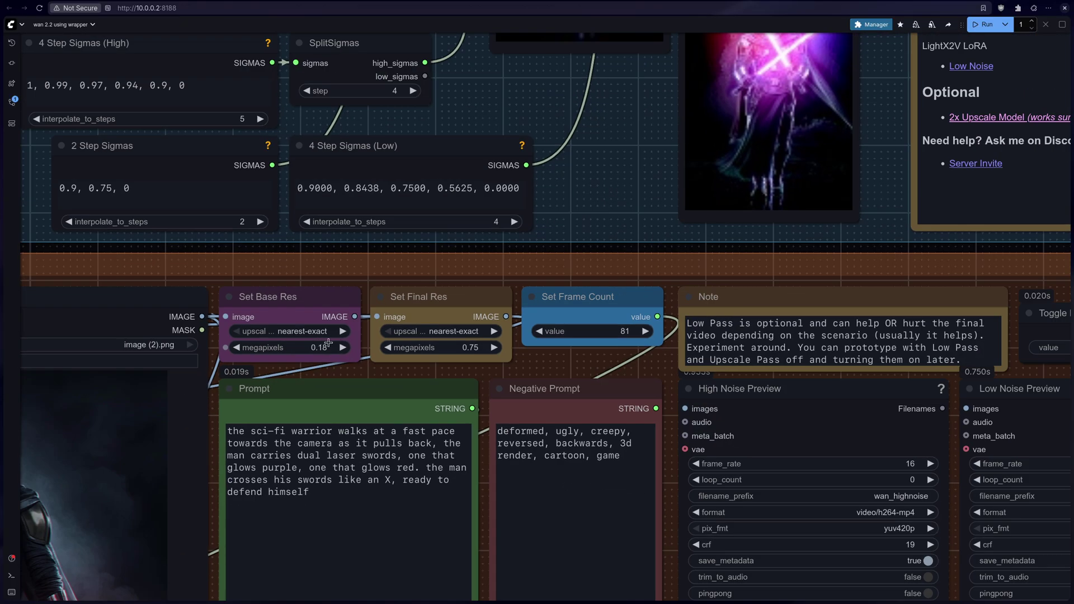
scroll(314, 350, up, 7)
scroll(321, 341, down, 8)
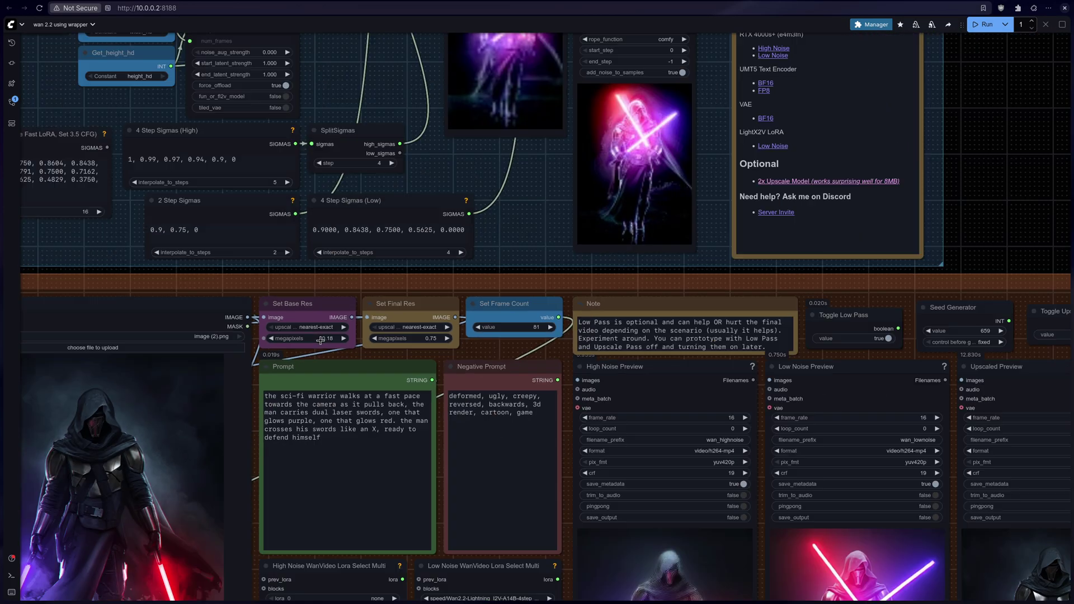
scroll(321, 340, up, 12)
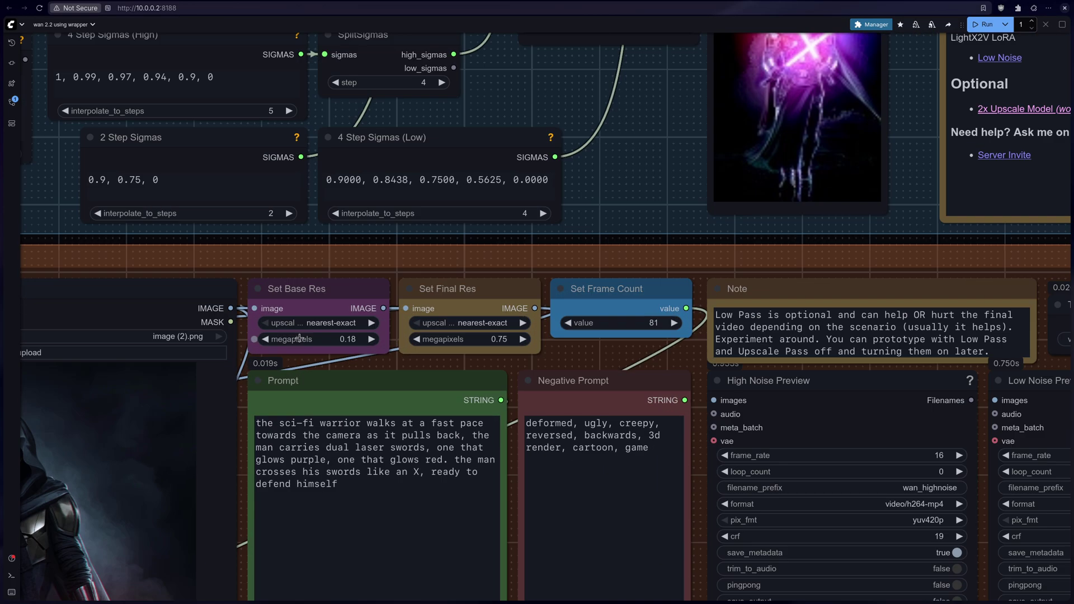
scroll(354, 341, down, 14)
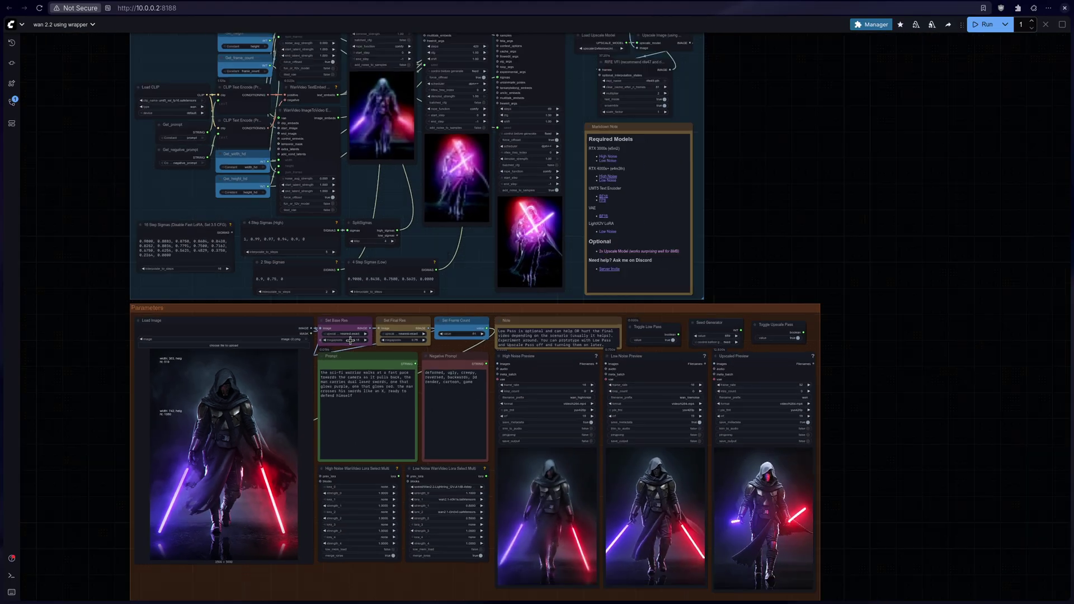
scroll(710, 326, up, 14)
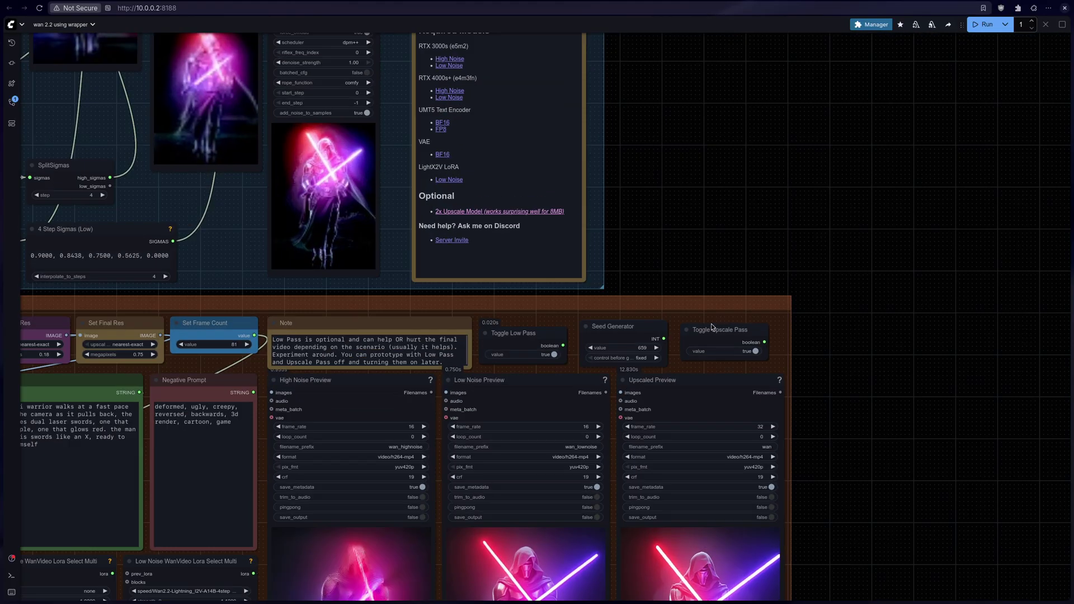
scroll(595, 365, down, 6)
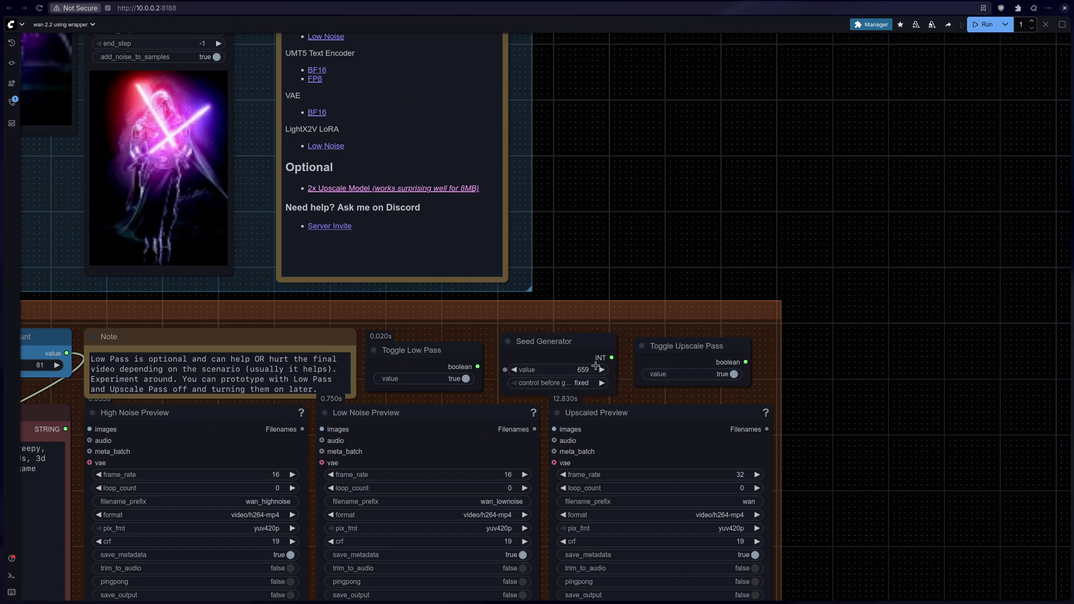
scroll(596, 364, down, 10)
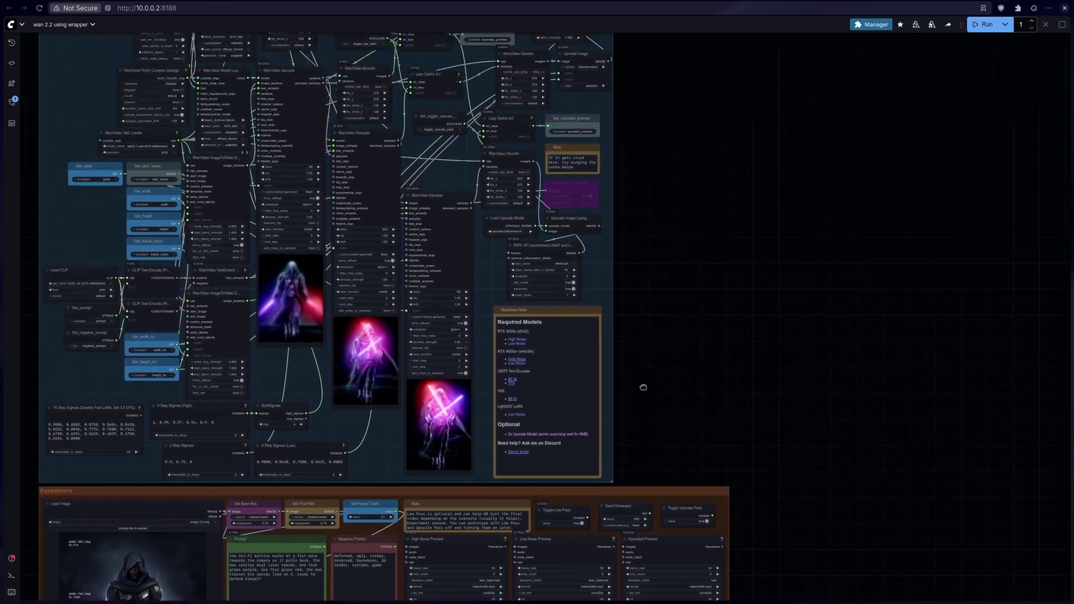
drag(681, 275, 698, 352)
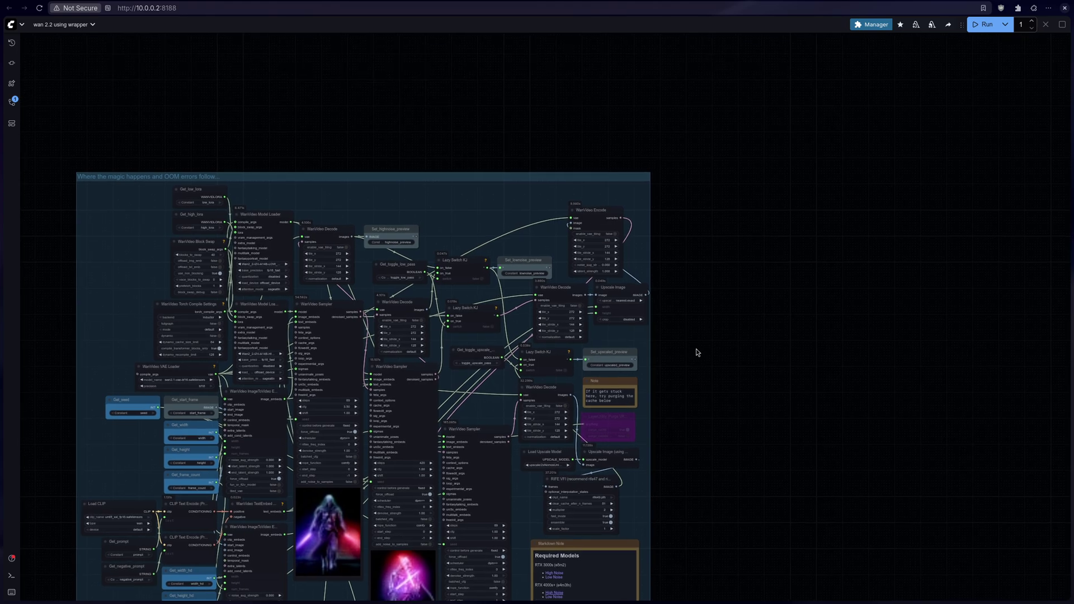
scroll(693, 358, up, 6)
drag(664, 492, 706, 377)
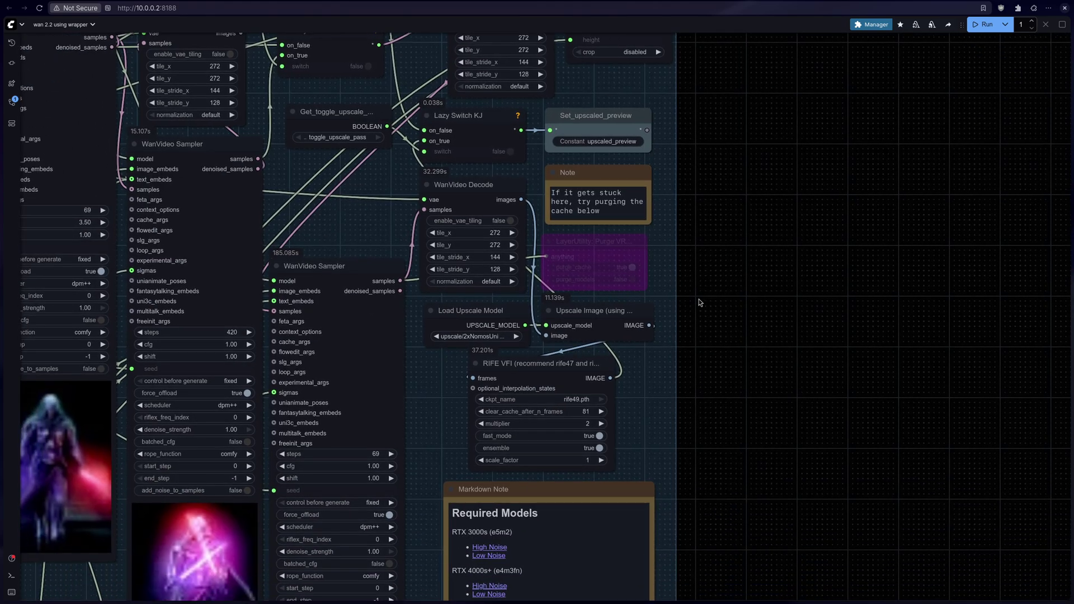
scroll(699, 303, up, 6)
click(554, 309)
scroll(721, 304, down, 3)
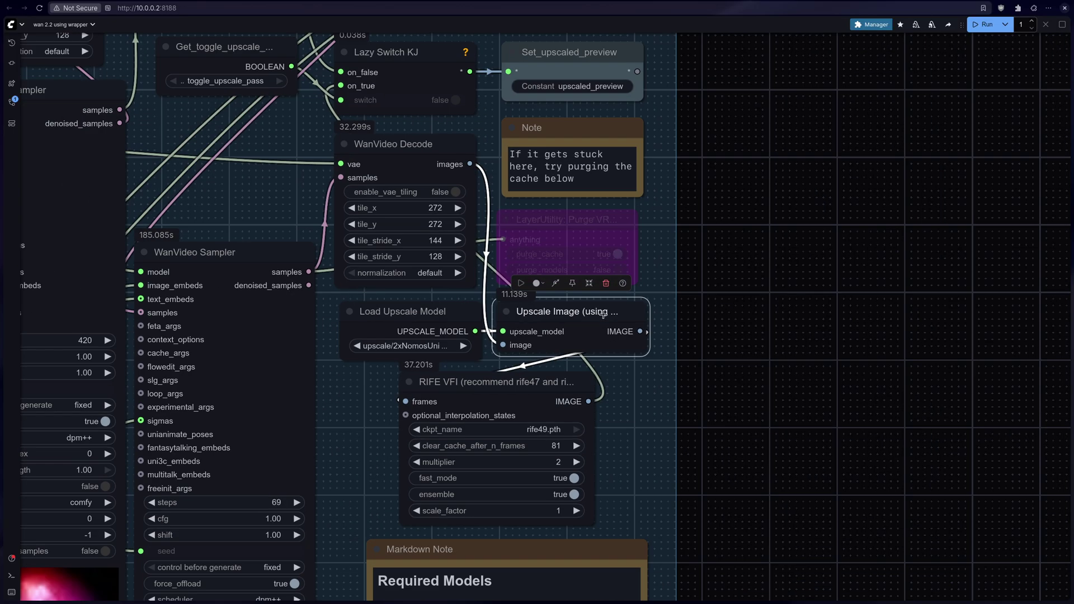
click(511, 382)
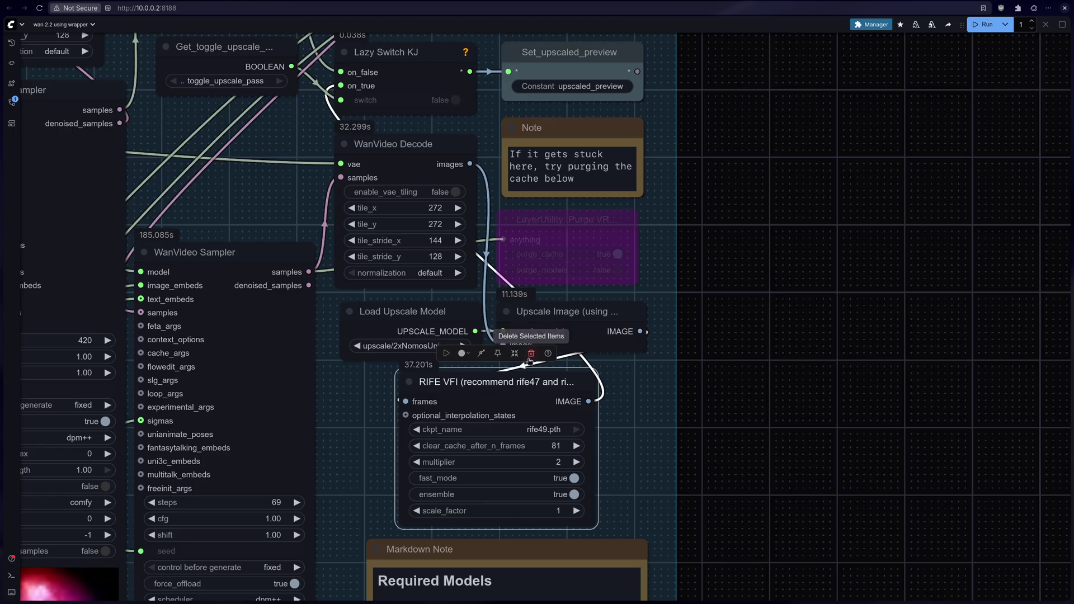
scroll(530, 356, down, 2)
scroll(502, 357, down, 3)
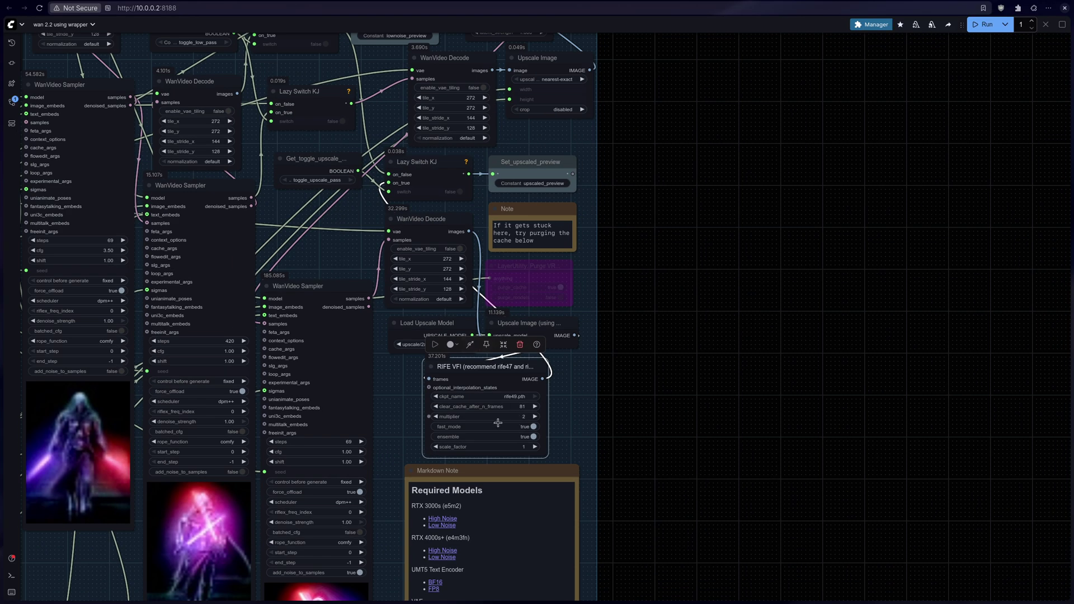
scroll(502, 357, up, 7)
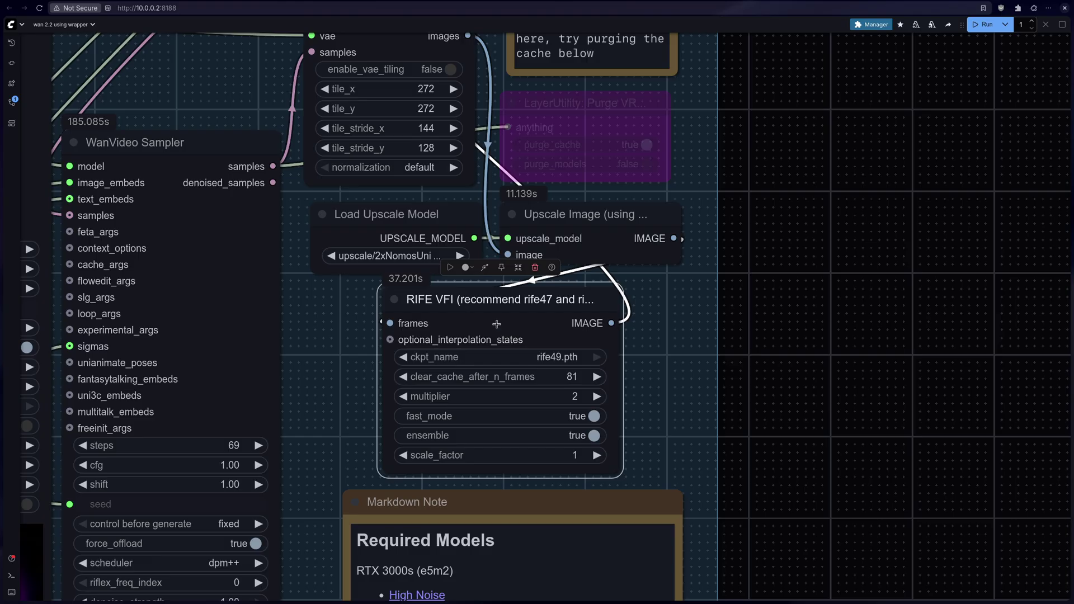
click(487, 275)
click(487, 274)
scroll(464, 311, down, 3)
scroll(596, 324, down, 3)
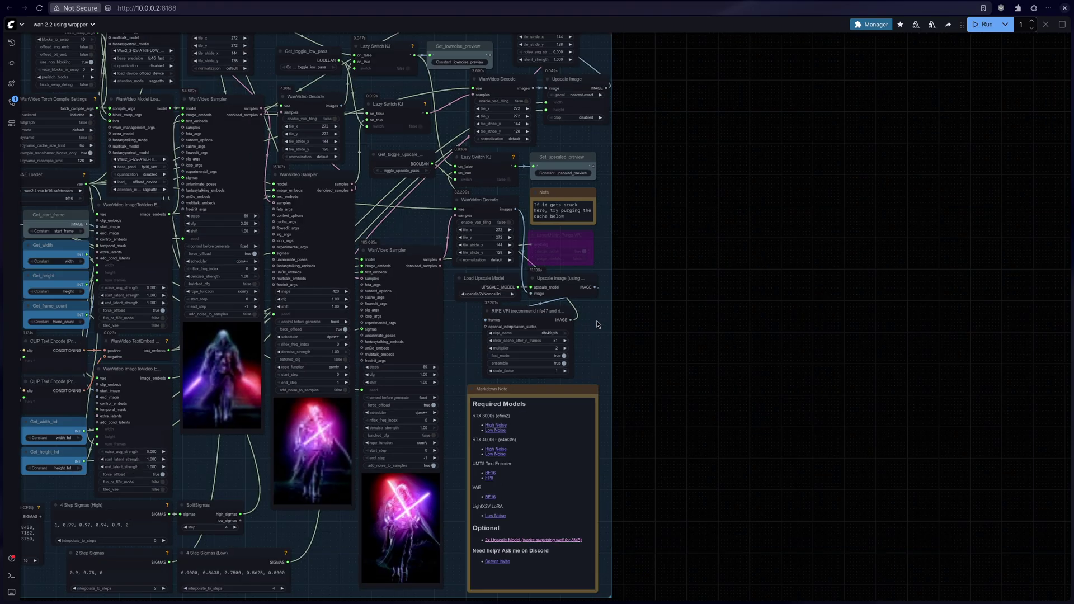
scroll(711, 356, down, 3)
drag(717, 371, 703, 195)
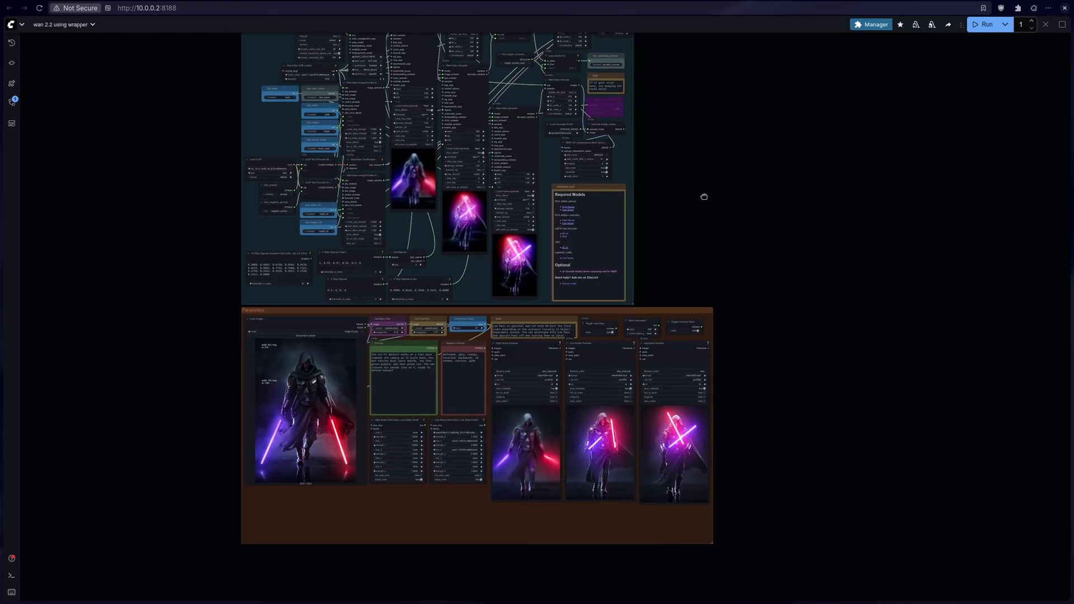